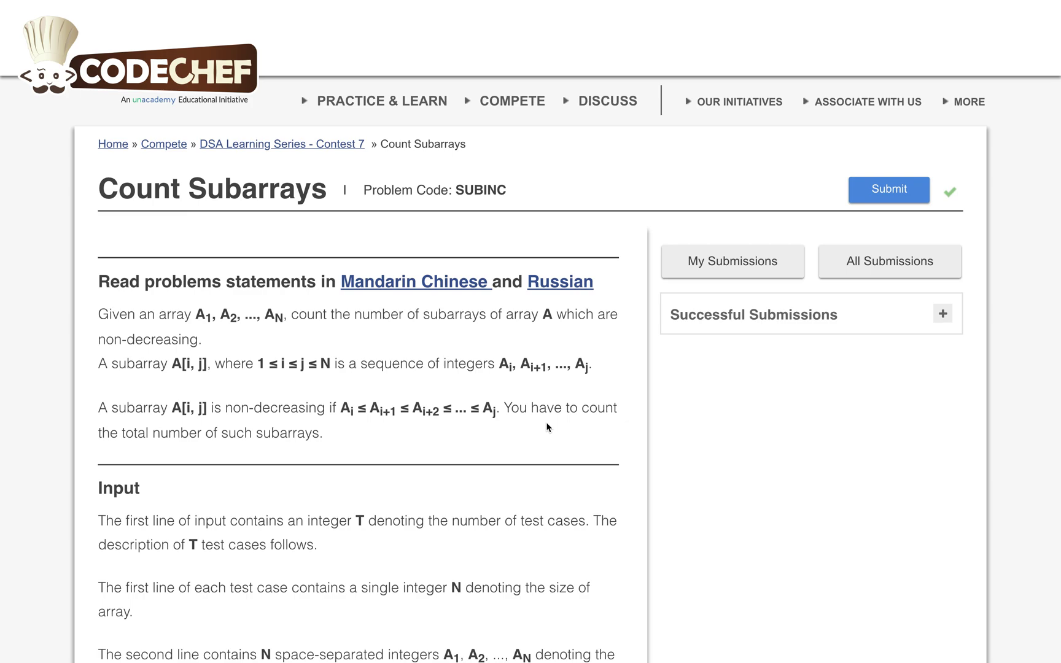
pyautogui.scroll(-3, 503, 450)
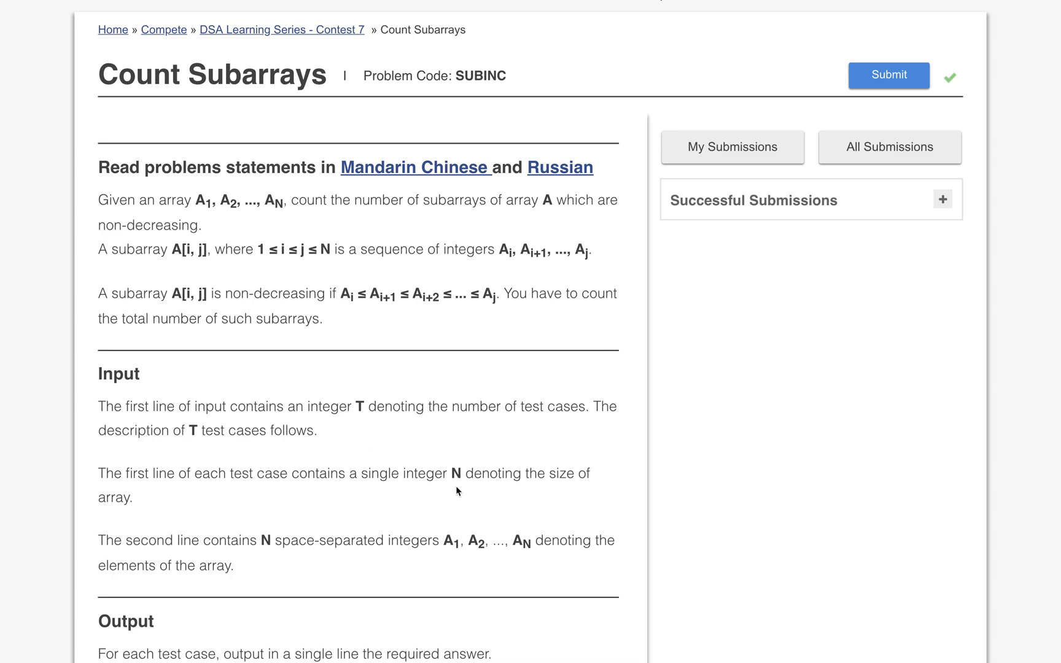
pyautogui.scroll(-2, 521, 480)
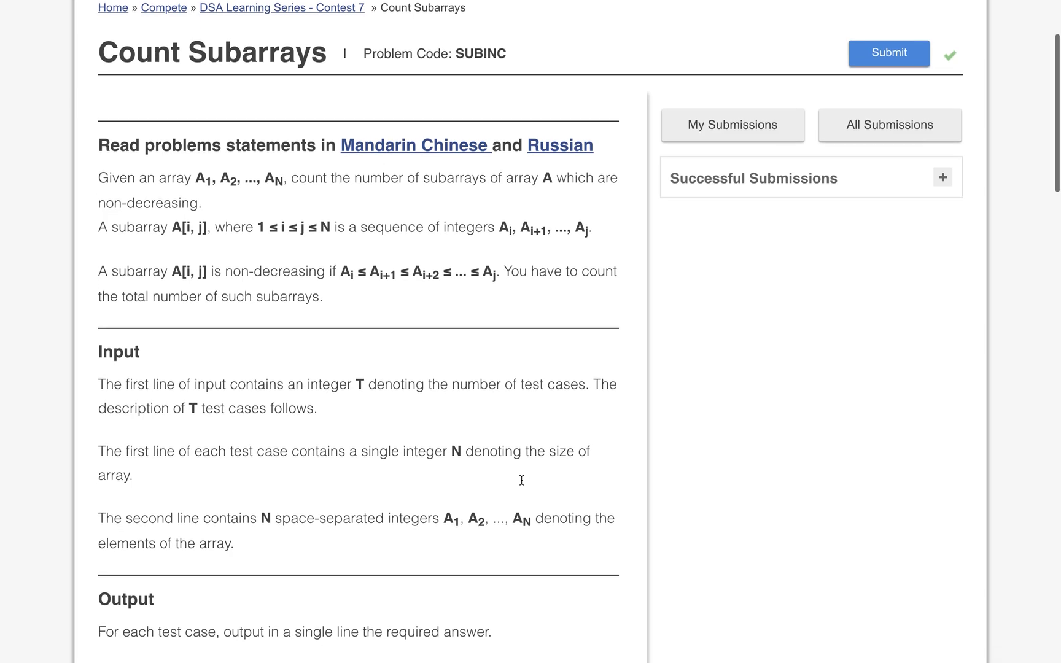
pyautogui.scroll(-2, 521, 481)
pyautogui.scroll(-1, 521, 480)
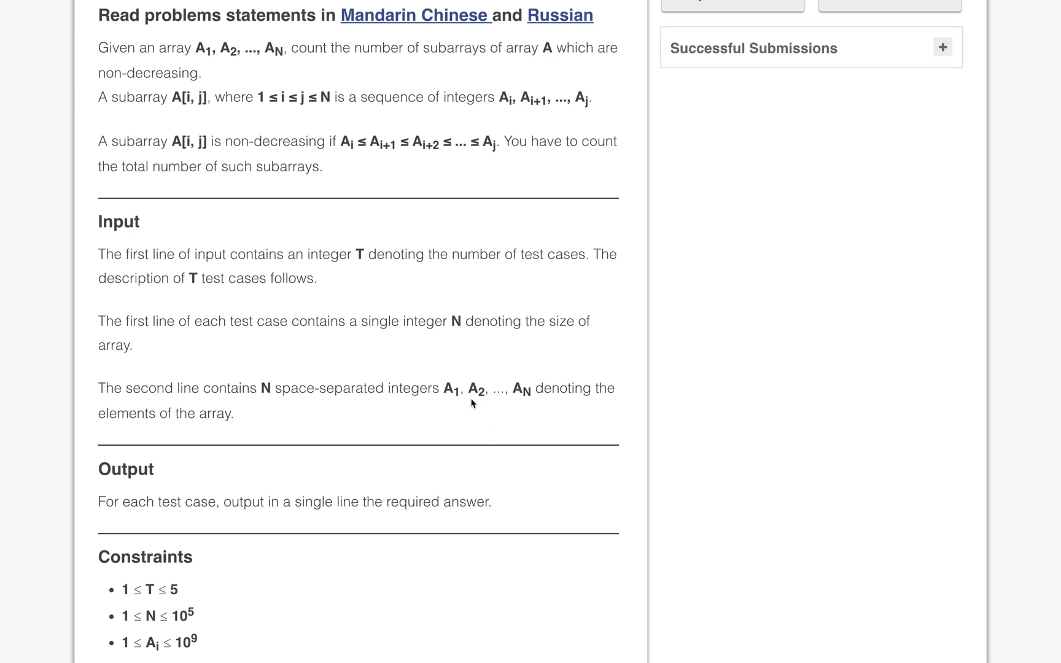
pyautogui.scroll(-1, 479, 429)
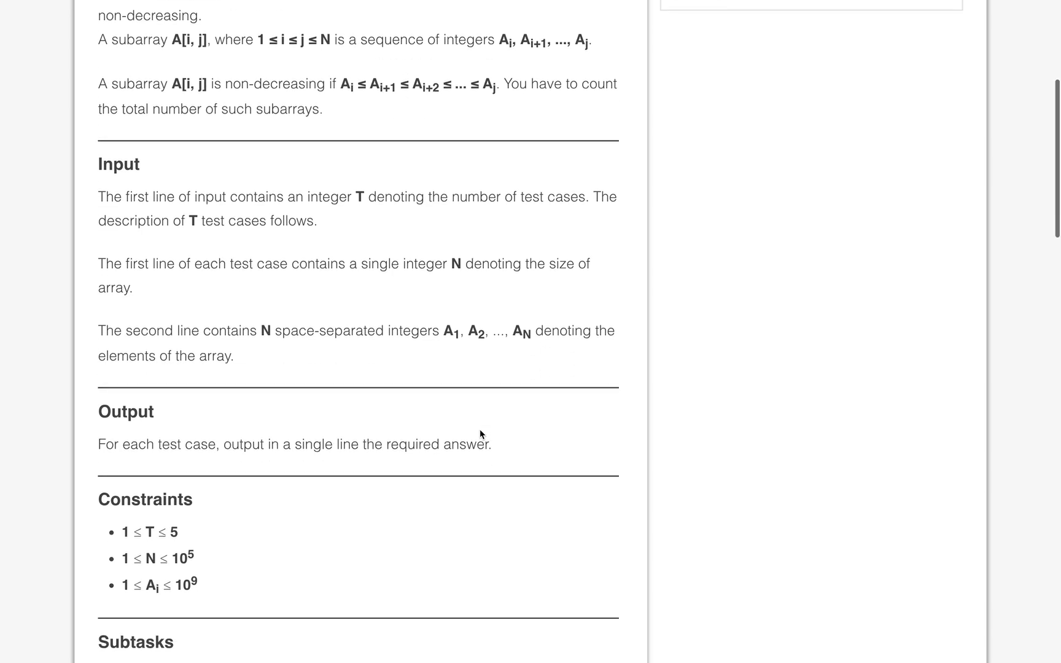
pyautogui.scroll(-1, 480, 433)
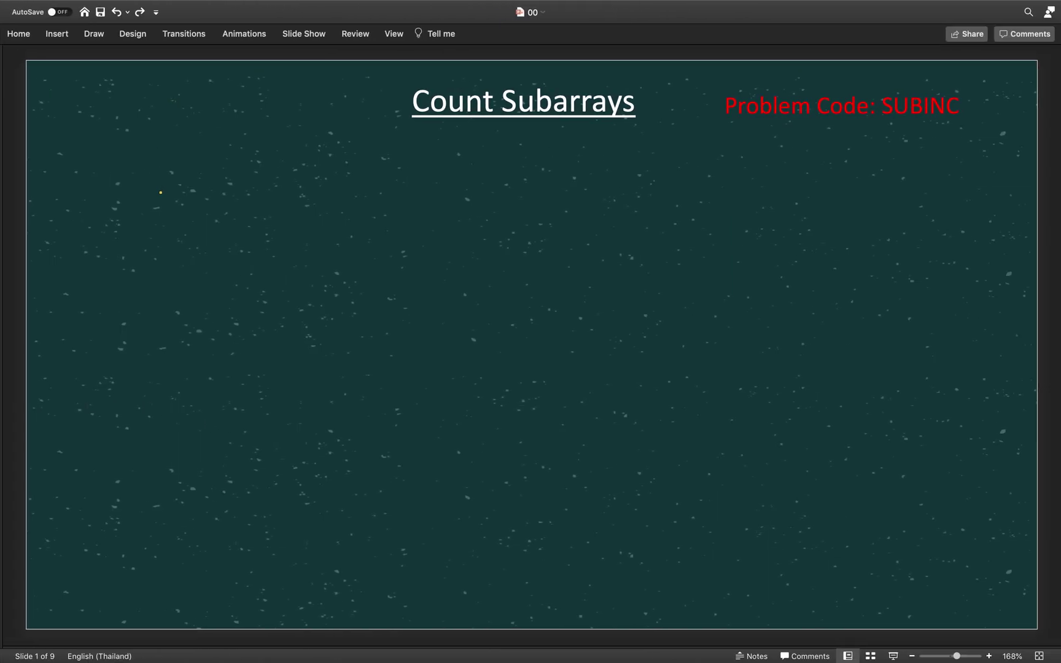
# - Handwrite the sample array 1, 4, 2, 3 and the non-decreasing condition for A[i, j]
pyautogui.moveTo(164, 204)
pyautogui.mouseDown()
pyautogui.moveTo(174, 217)
pyautogui.moveTo(199, 204)
pyautogui.moveTo(244, 221)
pyautogui.moveTo(288, 213)
pyautogui.mouseUp()
pyautogui.moveTo(499, 183)
pyautogui.mouseDown()
pyautogui.moveTo(499, 197)
pyautogui.moveTo(510, 196)
pyautogui.mouseUp()
pyautogui.moveTo(527, 190); pyautogui.dragTo(615, 197)
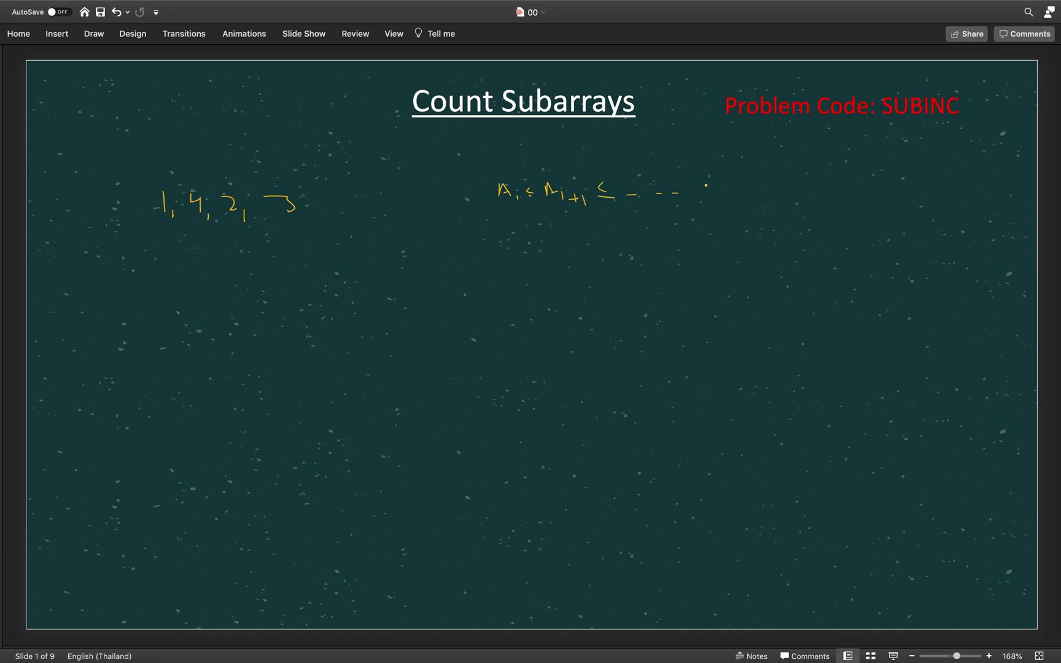
pyautogui.moveTo(706, 185)
pyautogui.mouseDown()
pyautogui.moveTo(720, 189)
pyautogui.moveTo(719, 206)
pyautogui.mouseUp()
pyautogui.click(730, 188)
pyautogui.moveTo(409, 204); pyautogui.dragTo(418, 203)
pyautogui.moveTo(446, 195)
pyautogui.mouseDown()
pyautogui.moveTo(446, 212)
pyautogui.moveTo(418, 213)
pyautogui.moveTo(474, 205)
pyautogui.mouseUp()
# - Mark the non-decreasing runs over the array and write the count 4 x 1 + 1 = 6, starting a dp box
pyautogui.moveTo(165, 254); pyautogui.dragTo(300, 262)
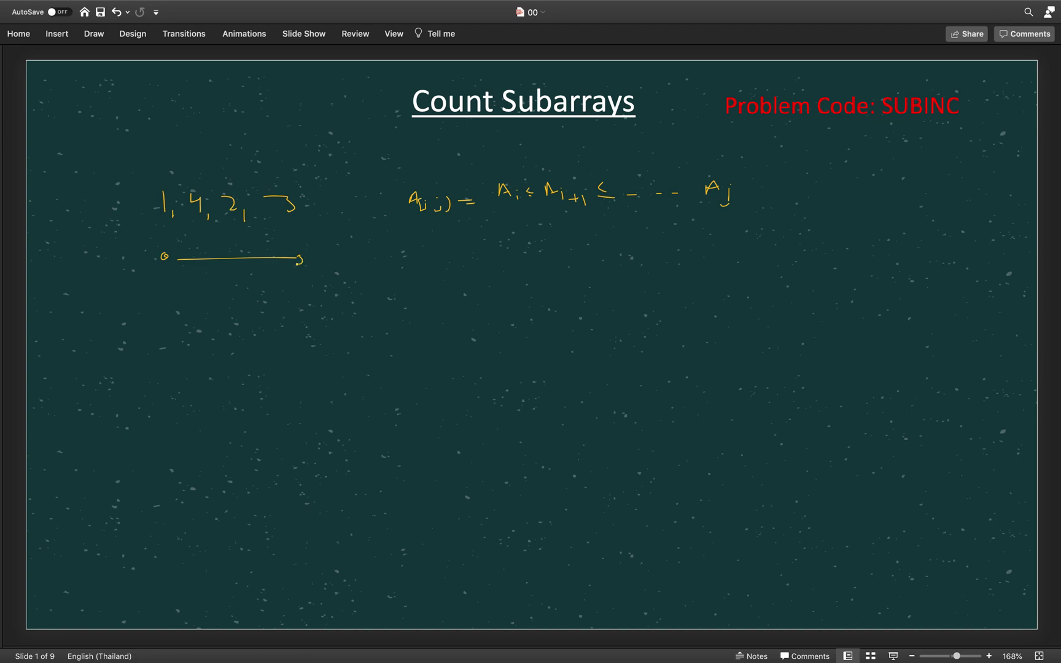
pyautogui.moveTo(154, 225); pyautogui.dragTo(294, 225)
pyautogui.moveTo(141, 313); pyautogui.dragTo(146, 327)
pyautogui.moveTo(157, 183); pyautogui.dragTo(218, 183)
pyautogui.moveTo(231, 181); pyautogui.dragTo(281, 179)
pyautogui.moveTo(189, 313)
pyautogui.mouseDown()
pyautogui.moveTo(191, 324)
pyautogui.moveTo(237, 332)
pyautogui.moveTo(163, 332)
pyautogui.mouseUp()
pyautogui.moveTo(269, 334); pyautogui.dragTo(294, 333)
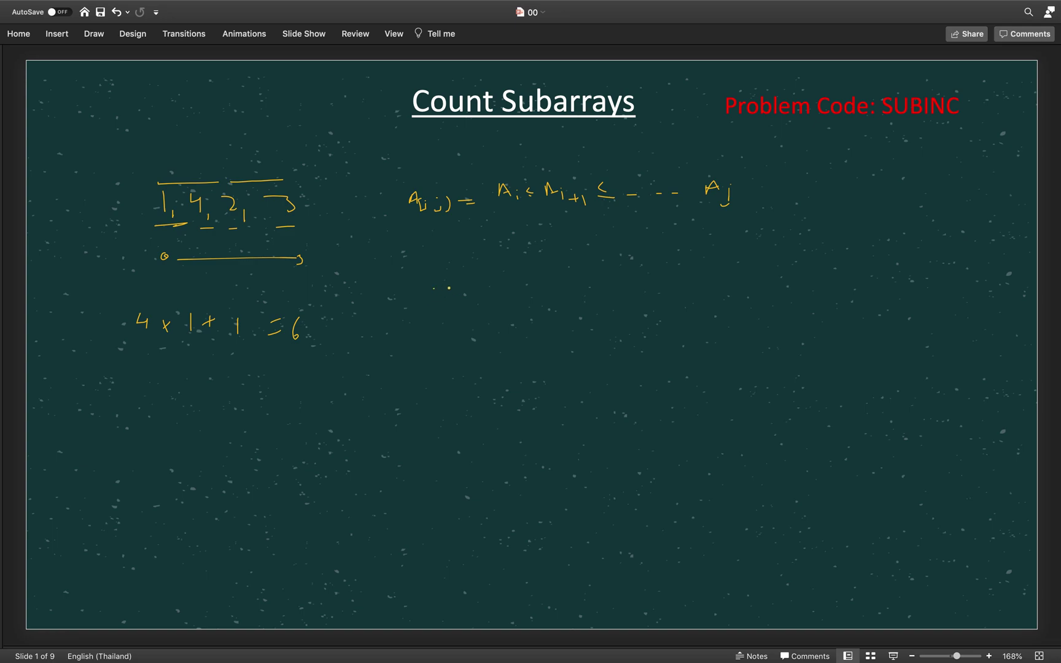
pyautogui.moveTo(448, 287); pyautogui.dragTo(504, 333)
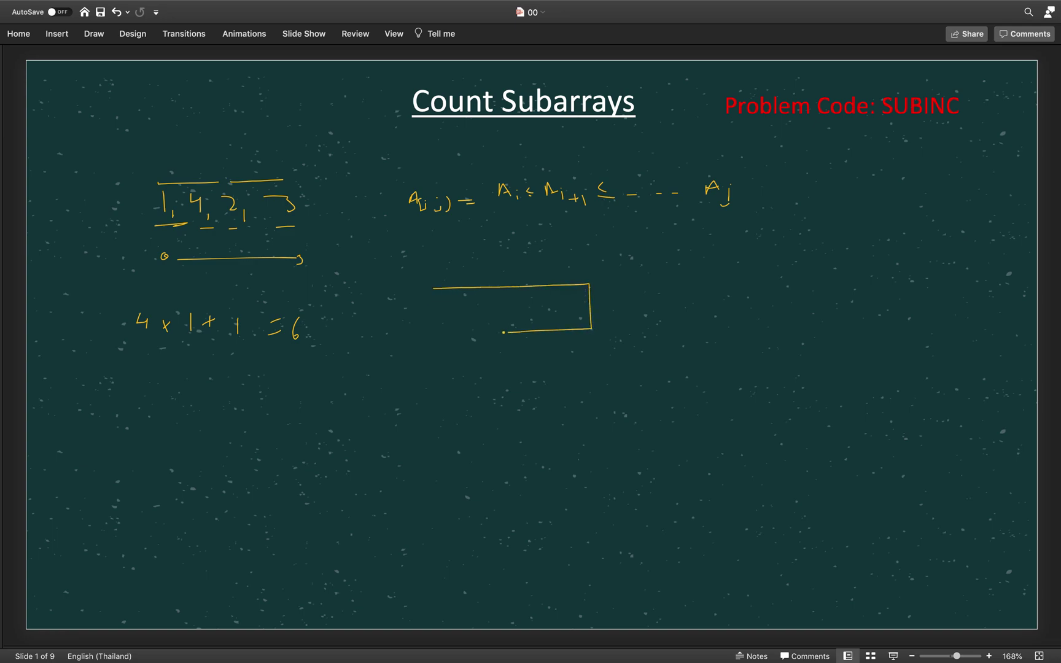
# - Draw the dp table box labelled dp, divided into cells filled with ones, with i = 1 below
pyautogui.moveTo(503, 333); pyautogui.dragTo(433, 289)
pyautogui.moveTo(378, 336); pyautogui.dragTo(388, 345)
pyautogui.moveTo(479, 291)
pyautogui.mouseDown()
pyautogui.moveTo(478, 314)
pyautogui.moveTo(549, 329)
pyautogui.mouseUp()
pyautogui.moveTo(456, 306); pyautogui.dragTo(455, 332)
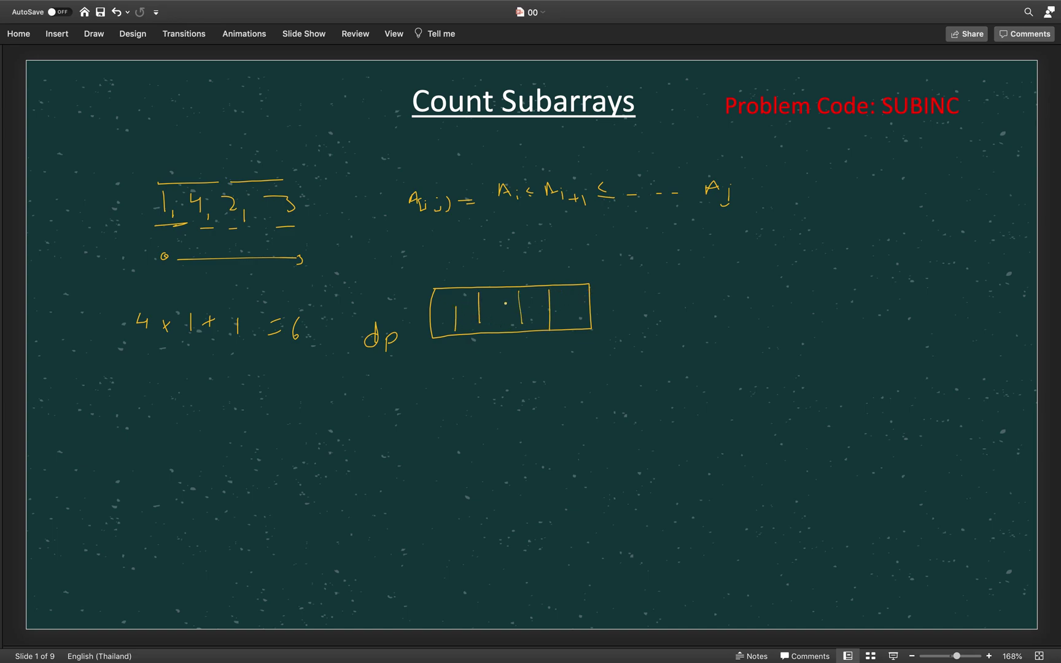
pyautogui.moveTo(506, 302)
pyautogui.mouseDown()
pyautogui.moveTo(507, 319)
pyautogui.moveTo(571, 315)
pyautogui.mouseUp()
pyautogui.moveTo(494, 370)
pyautogui.mouseDown()
pyautogui.moveTo(495, 378)
pyautogui.moveTo(519, 381)
pyautogui.mouseUp()
# - Write the recurrence dp[i] = dp[i-1] + 1 if A[i] ≥ A[i-1], else 1, grouped by a brace
pyautogui.moveTo(392, 417)
pyautogui.mouseDown()
pyautogui.moveTo(403, 436)
pyautogui.moveTo(424, 412)
pyautogui.moveTo(461, 432)
pyautogui.moveTo(517, 411)
pyautogui.moveTo(519, 431)
pyautogui.mouseUp()
pyautogui.moveTo(527, 422)
pyautogui.mouseDown()
pyautogui.moveTo(529, 438)
pyautogui.moveTo(541, 422)
pyautogui.moveTo(529, 430)
pyautogui.moveTo(555, 430)
pyautogui.mouseUp()
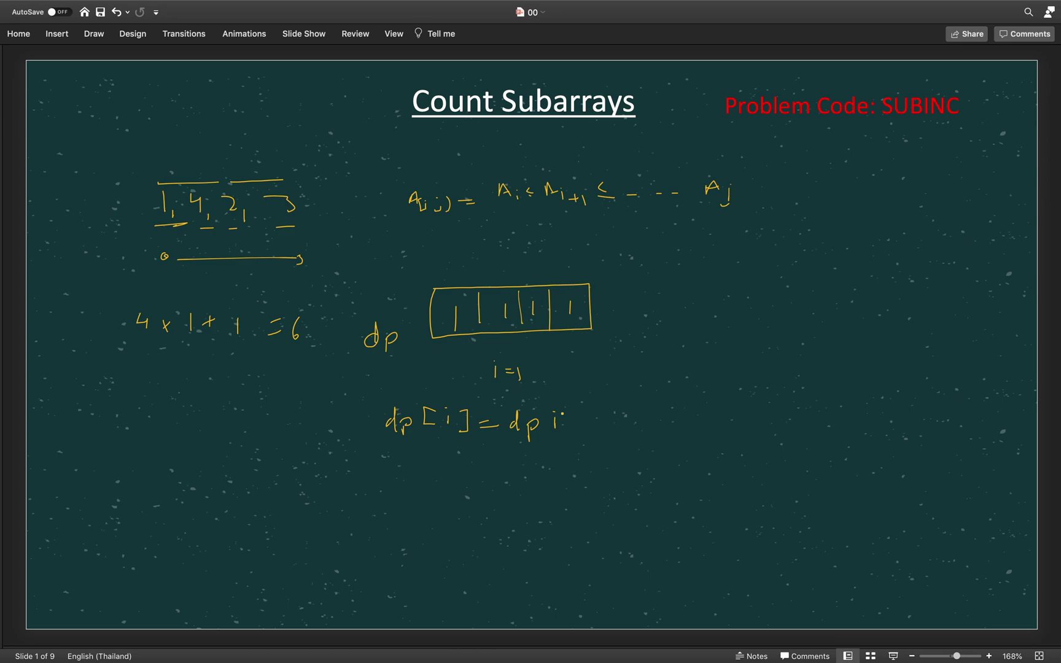
pyautogui.moveTo(569, 420); pyautogui.dragTo(579, 420)
pyautogui.moveTo(587, 415)
pyautogui.mouseDown()
pyautogui.moveTo(599, 430)
pyautogui.moveTo(545, 437)
pyautogui.mouseUp()
pyautogui.moveTo(618, 418)
pyautogui.mouseDown()
pyautogui.moveTo(649, 418)
pyautogui.moveTo(641, 436)
pyautogui.moveTo(697, 421)
pyautogui.moveTo(711, 437)
pyautogui.mouseUp()
pyautogui.moveTo(777, 421)
pyautogui.mouseDown()
pyautogui.moveTo(782, 399)
pyautogui.moveTo(793, 420)
pyautogui.moveTo(834, 405)
pyautogui.moveTo(826, 419)
pyautogui.moveTo(838, 422)
pyautogui.moveTo(864, 399)
pyautogui.moveTo(871, 410)
pyautogui.moveTo(950, 409)
pyautogui.moveTo(885, 419)
pyautogui.mouseUp()
pyautogui.click(886, 395)
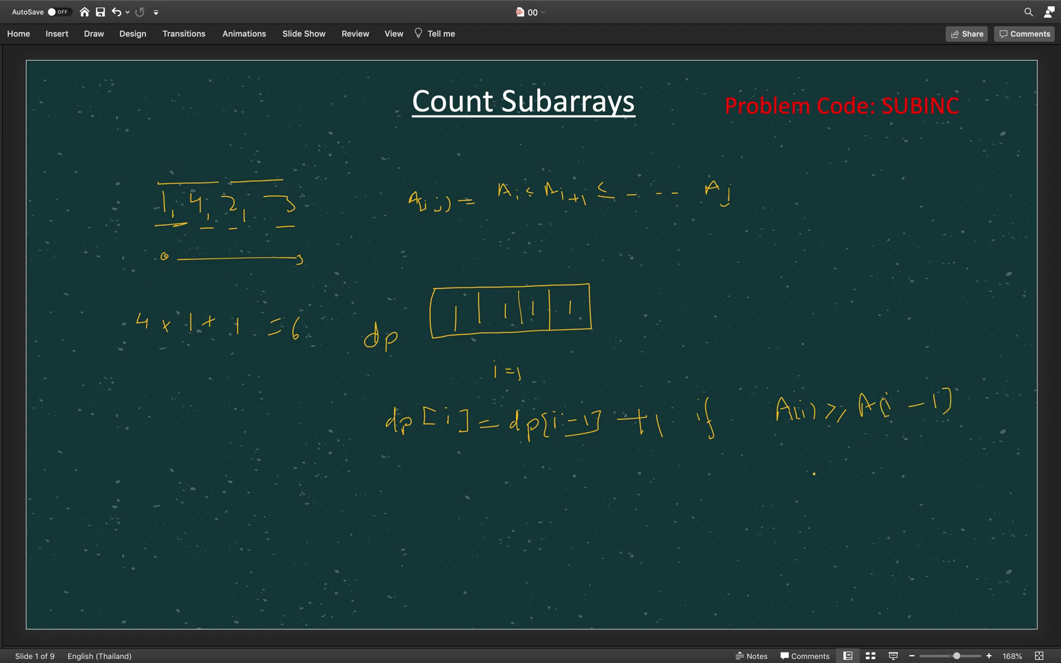
pyautogui.moveTo(494, 489); pyautogui.dragTo(517, 489)
pyautogui.moveTo(496, 501); pyautogui.dragTo(566, 500)
pyautogui.moveTo(503, 418)
pyautogui.mouseDown()
pyautogui.moveTo(514, 465)
pyautogui.moveTo(541, 492)
pyautogui.mouseUp()
# - Write cnt = Σ dp[i] below the recurrence and start a second array box beside dp
pyautogui.moveTo(406, 547); pyautogui.dragTo(398, 575)
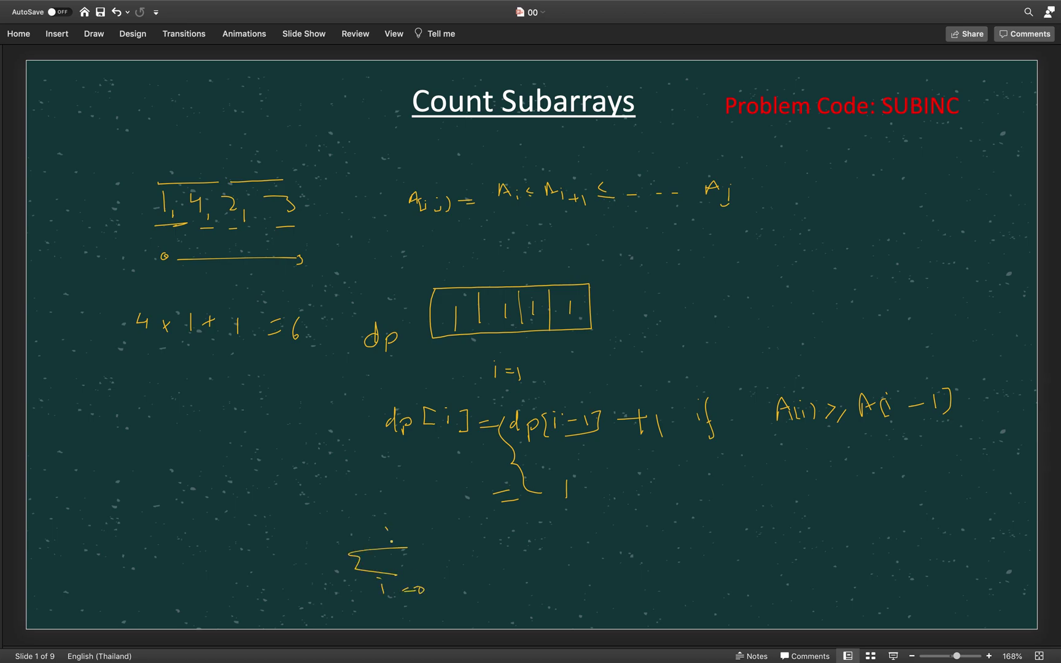
pyautogui.moveTo(388, 544)
pyautogui.mouseDown()
pyautogui.moveTo(420, 544)
pyautogui.moveTo(470, 573)
pyautogui.mouseUp()
pyautogui.moveTo(547, 549)
pyautogui.mouseDown()
pyautogui.moveTo(548, 573)
pyautogui.moveTo(515, 579)
pyautogui.mouseUp()
pyautogui.moveTo(248, 582); pyautogui.dragTo(278, 576)
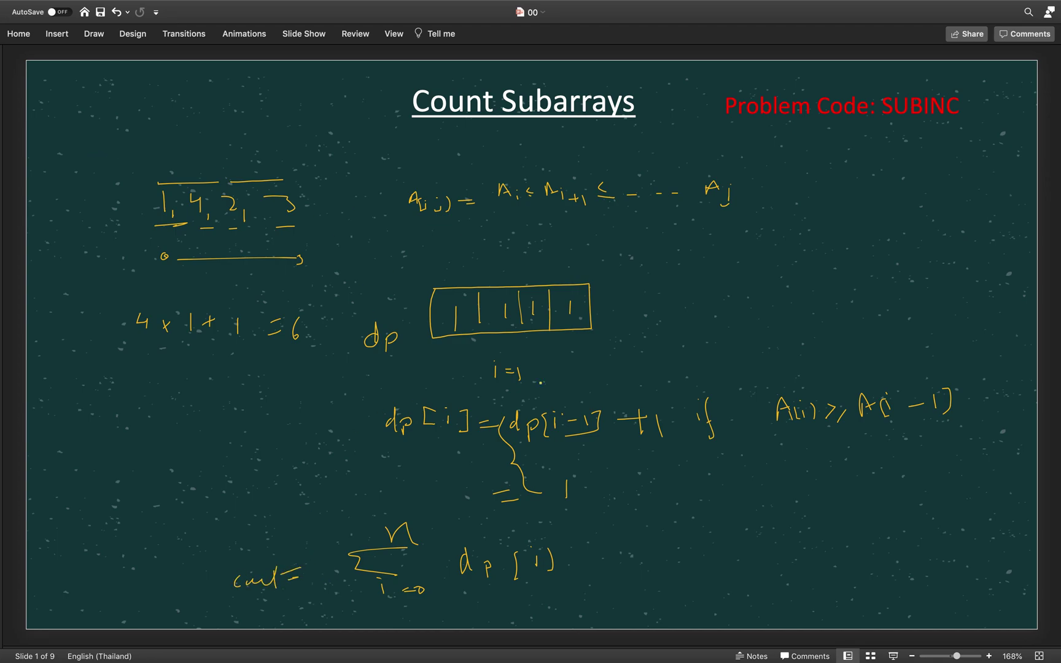
pyautogui.moveTo(745, 282); pyautogui.dragTo(774, 276)
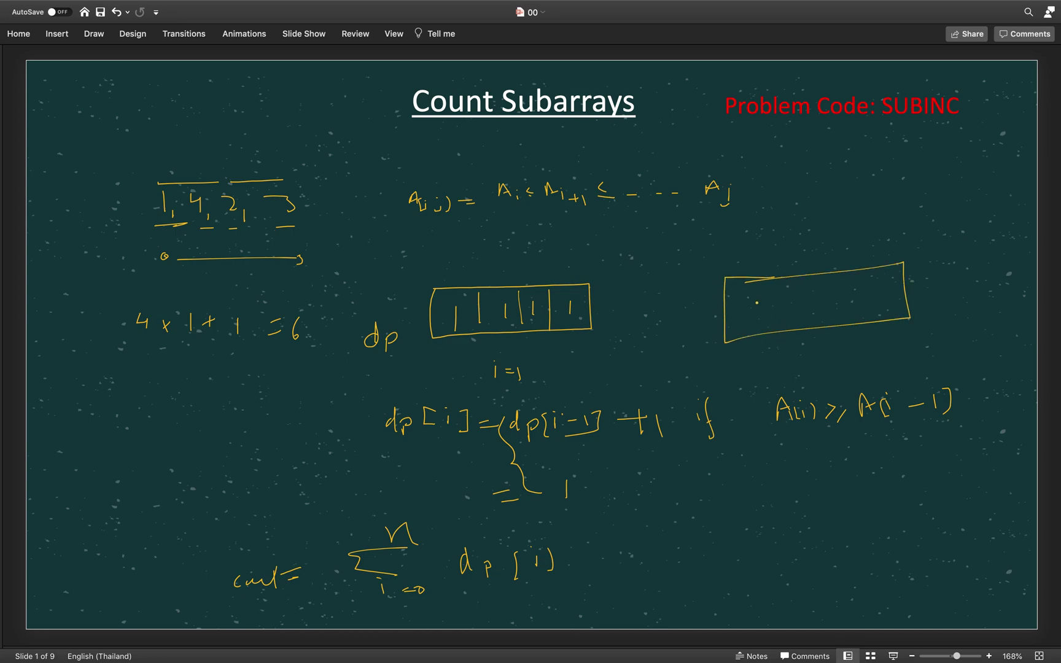
# - Fill the right box with dp values 1, 2, 1, 2, write the total =6, and tick the dp array
pyautogui.moveTo(780, 288)
pyautogui.mouseDown()
pyautogui.moveTo(785, 322)
pyautogui.moveTo(809, 306)
pyautogui.moveTo(841, 325)
pyautogui.moveTo(892, 304)
pyautogui.mouseUp()
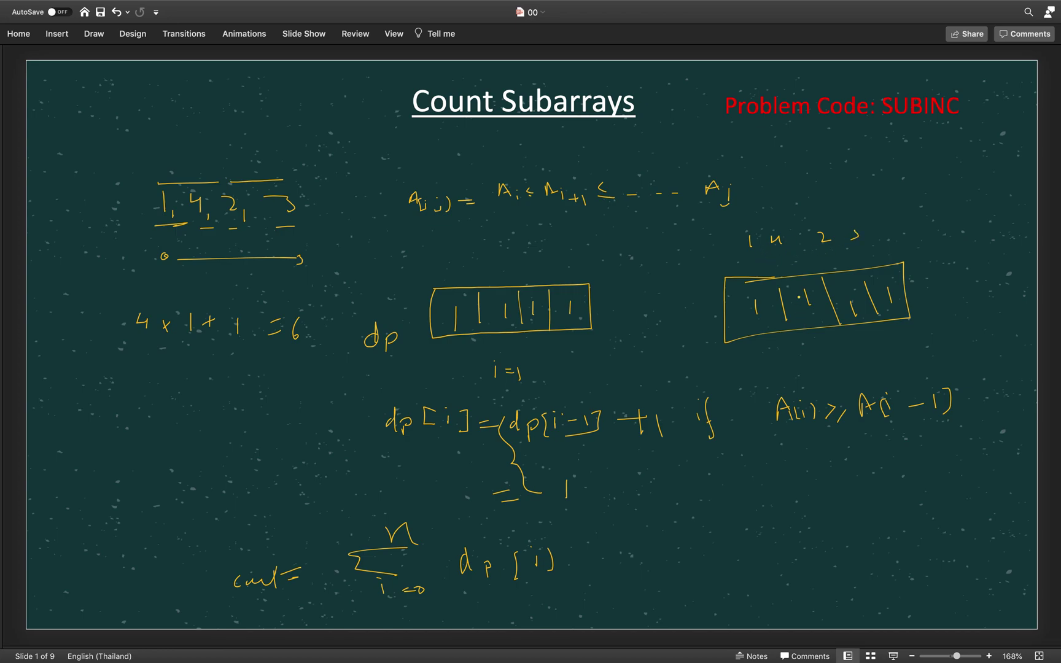
pyautogui.moveTo(801, 293)
pyautogui.mouseDown()
pyautogui.moveTo(812, 300)
pyautogui.moveTo(796, 317)
pyautogui.moveTo(813, 329)
pyautogui.mouseUp()
pyautogui.moveTo(828, 361)
pyautogui.mouseDown()
pyautogui.moveTo(850, 352)
pyautogui.moveTo(867, 363)
pyautogui.mouseUp()
pyautogui.moveTo(400, 297); pyautogui.dragTo(435, 274)
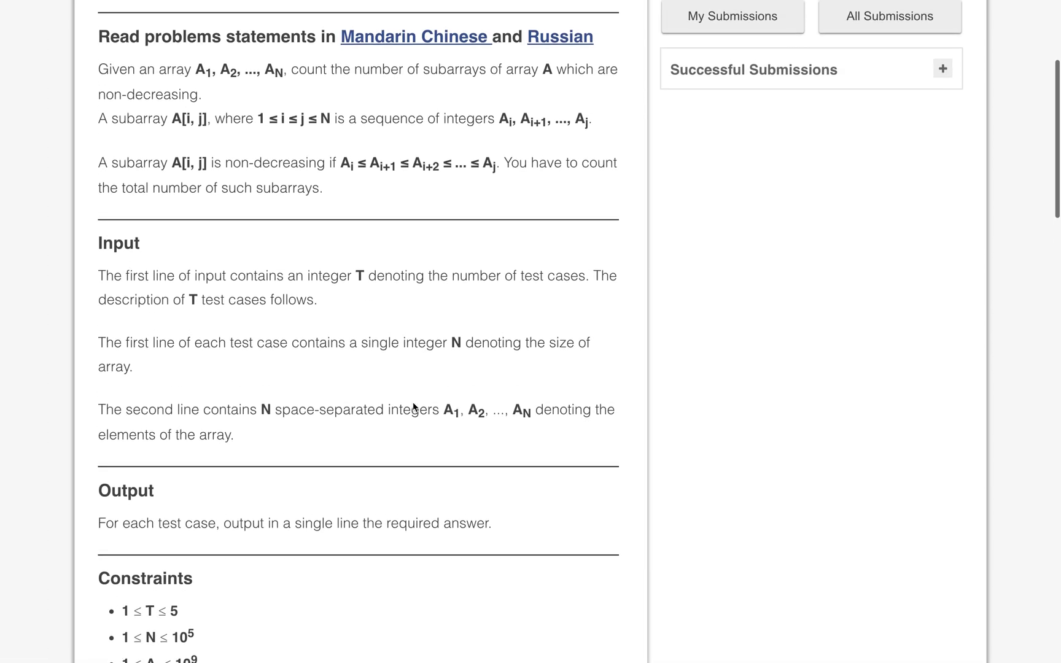
pyautogui.scroll(1, 393, 311)
pyautogui.write('int ')
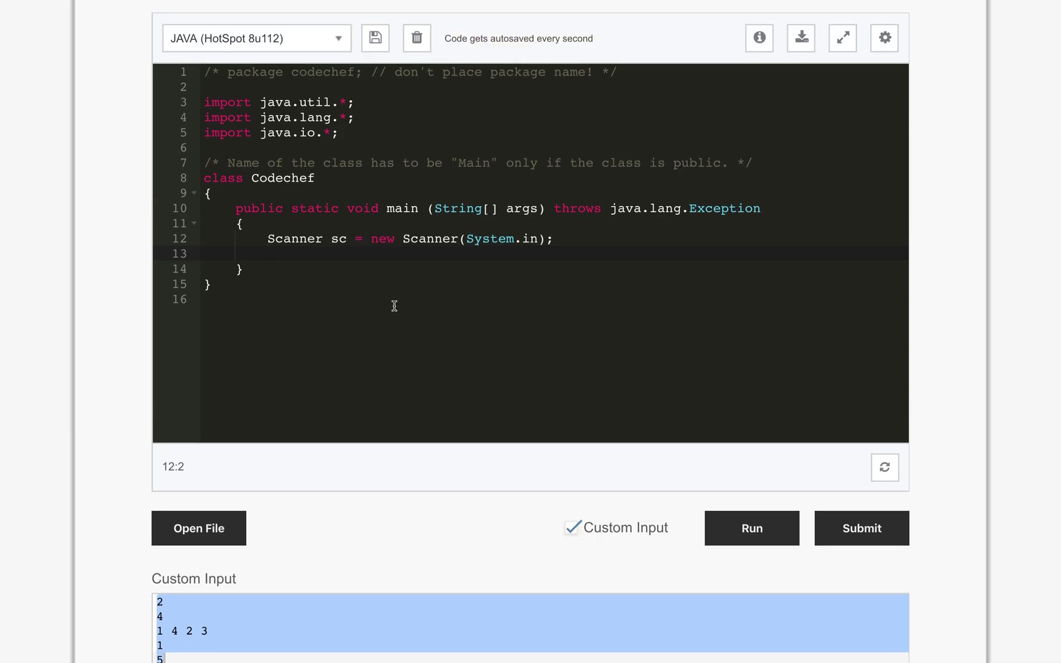
pyautogui.write('t = ')
pyautogui.write('sc.next')
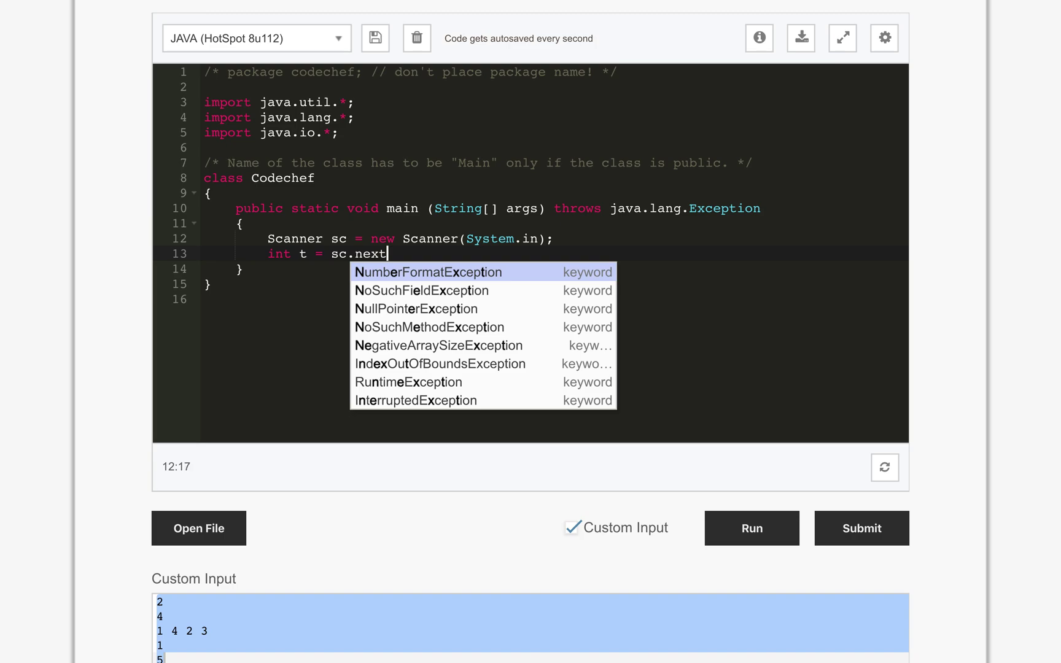
pyautogui.write('Int();')
# - Write int t = sc.nextInt(); a while(t-- > 0) loop, and int n = sc.nextInt(); inside it
pyautogui.press('Return')
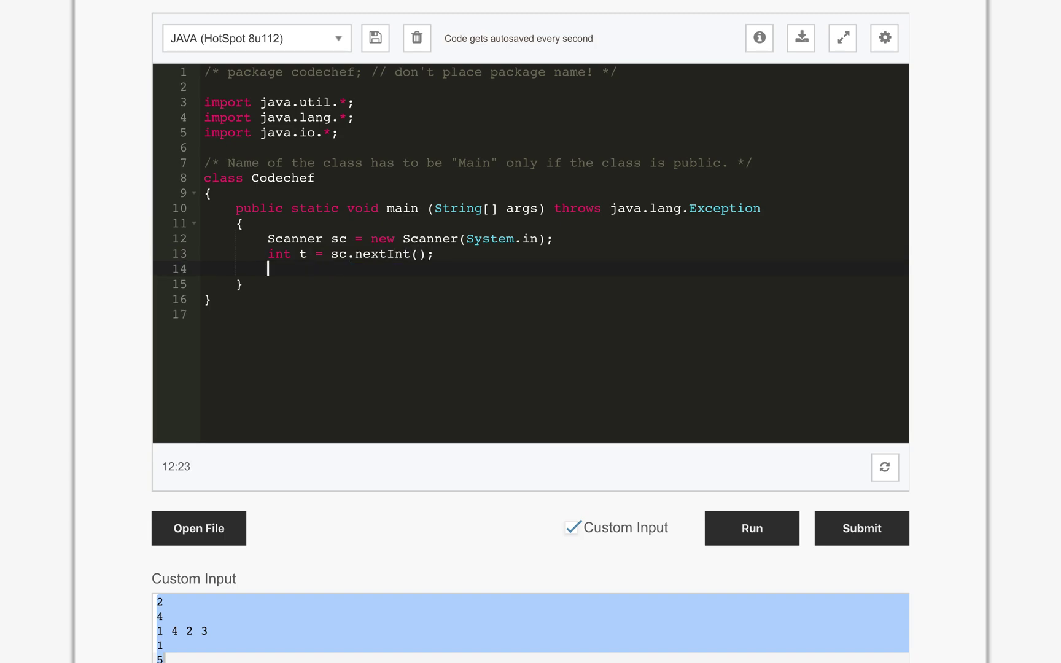
pyautogui.write('whi')
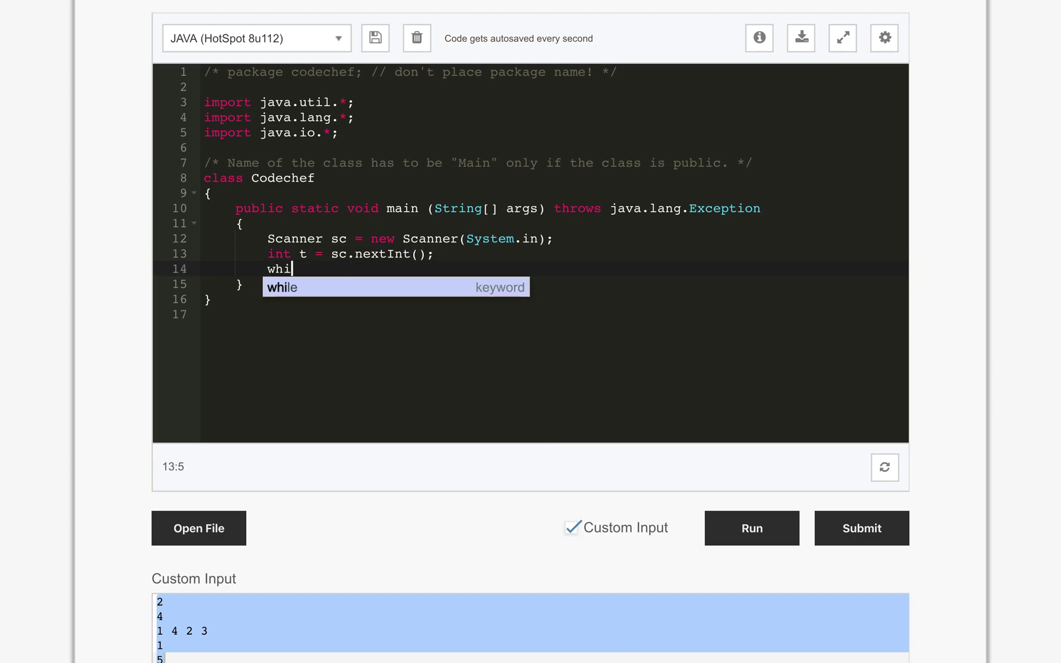
pyautogui.write('le(t')
pyautogui.write('in')
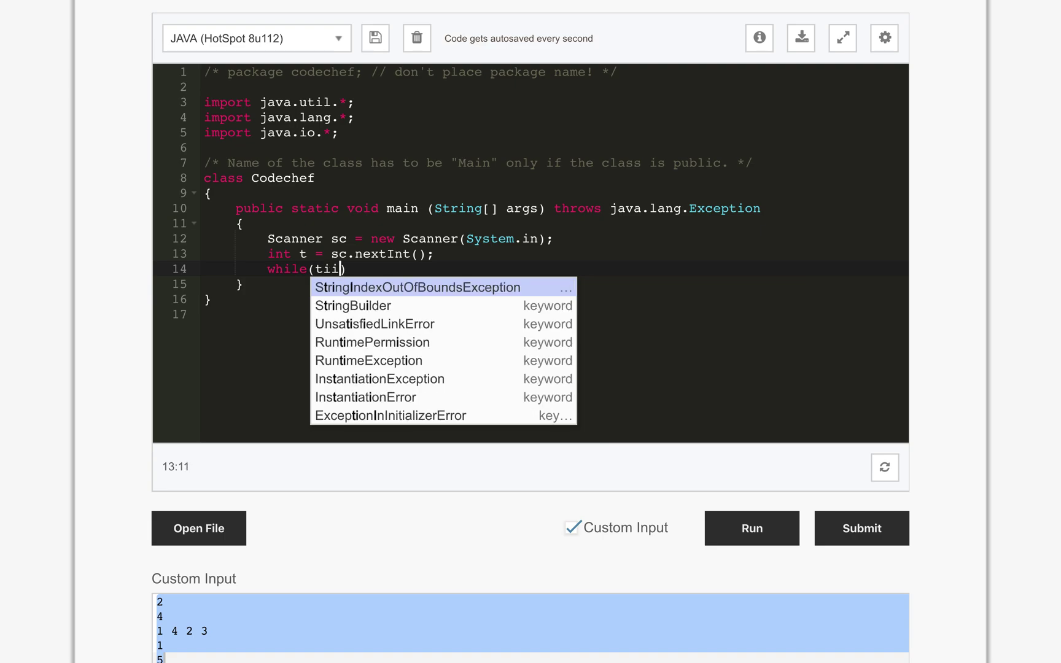
pyautogui.press('BackSpace')
pyautogui.press('BackSpace')
pyautogui.write('-- > ')
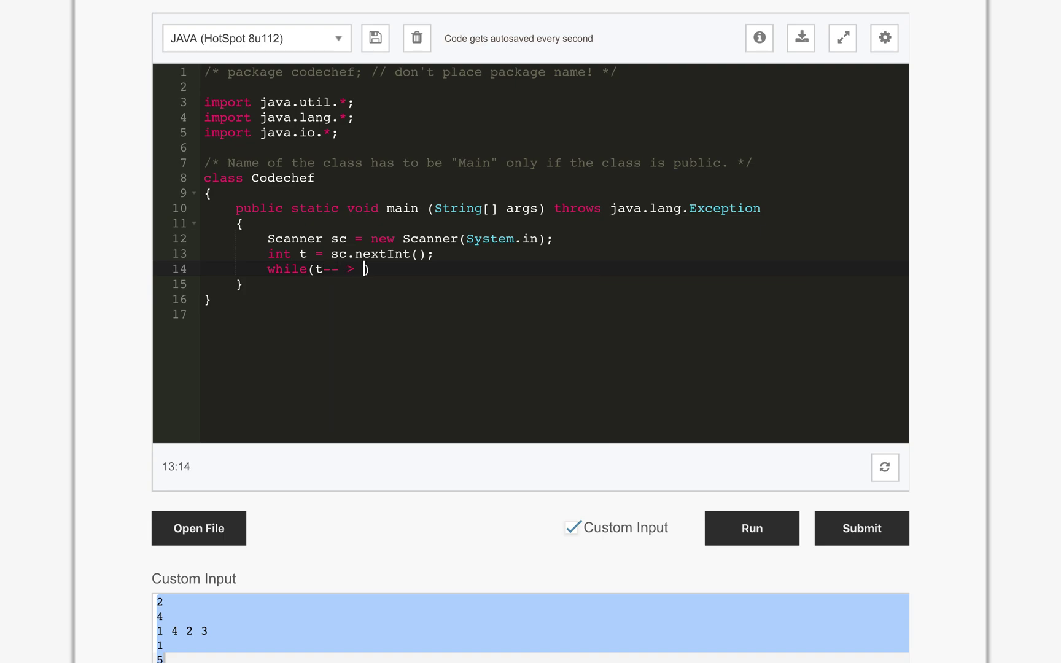
pyautogui.write('0) {')
pyautogui.press('Return')
pyautogui.write('int n = ')
pyautogui.write('sc.nex')
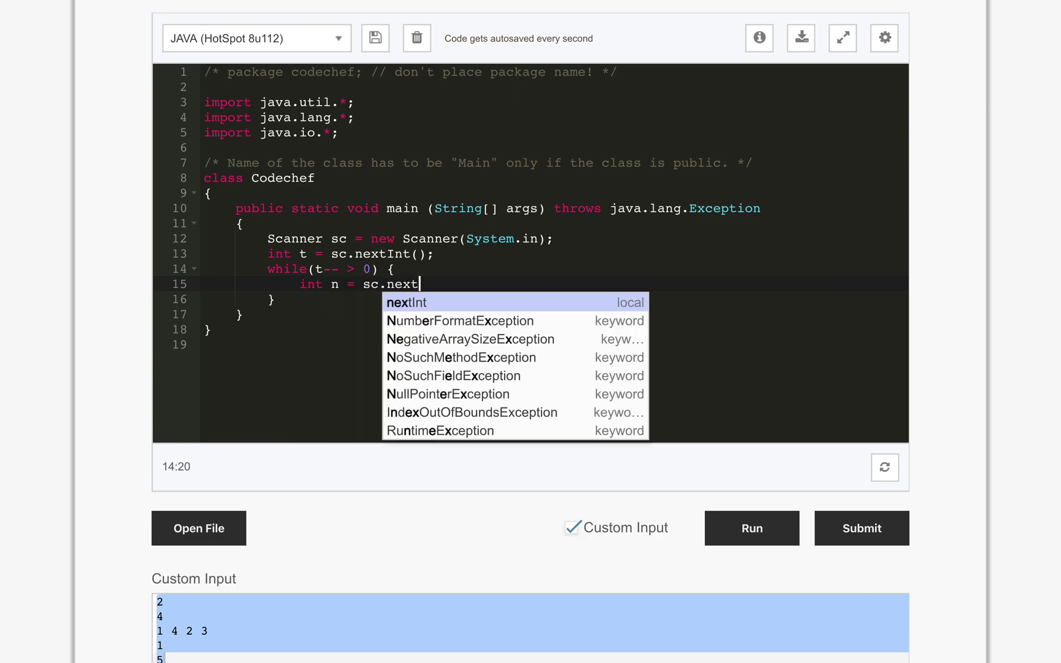
pyautogui.write('t')
pyautogui.press('Return')
pyautogui.write('()')
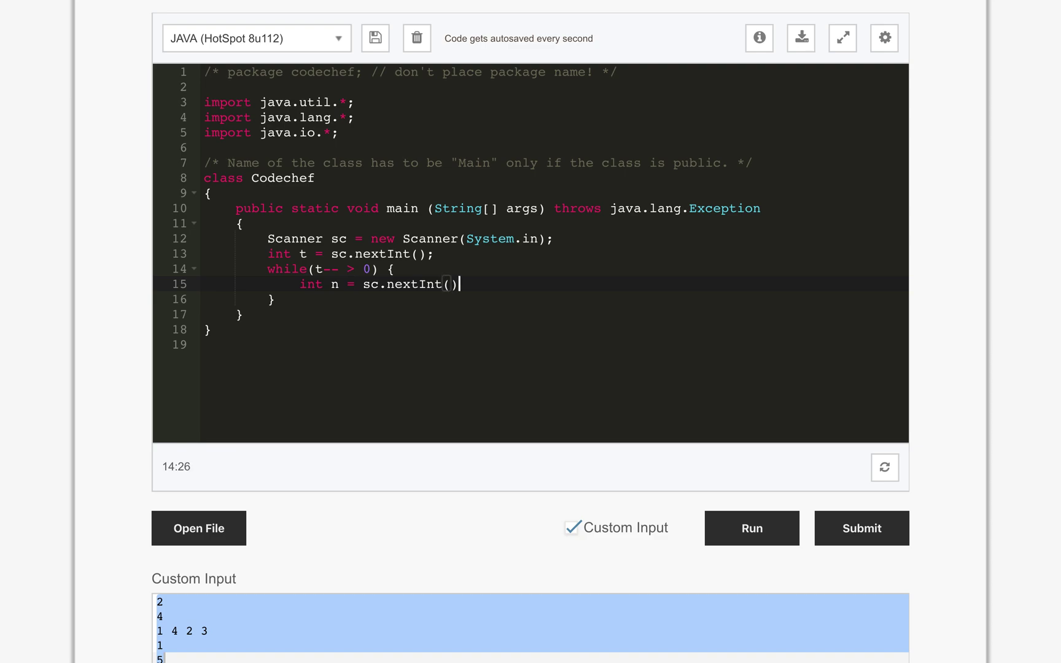
pyautogui.write(';')
pyautogui.press('Return')
pyautogui.write('int')
# - Declare count, read prev with sc.nextInt(), and declare int currentCount = 1 inside the loop
pyautogui.hotkey('shift', 'Left')
pyautogui.hotkey('shift', 'Left')
pyautogui.hotkey('shift', 'Left')
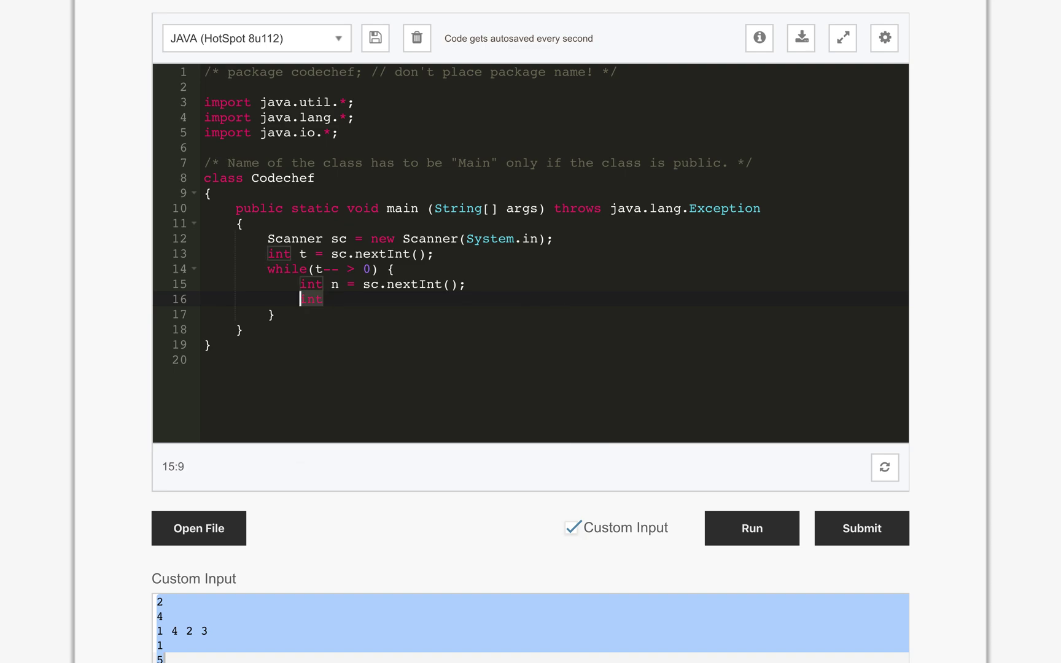
pyautogui.write('lon')
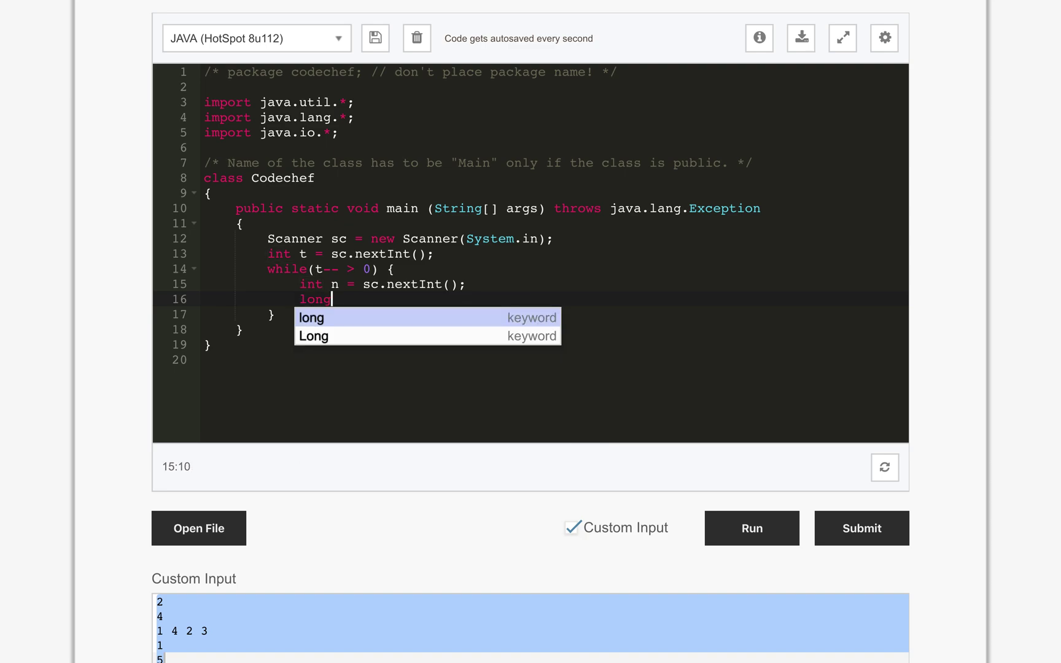
pyautogui.write('g')
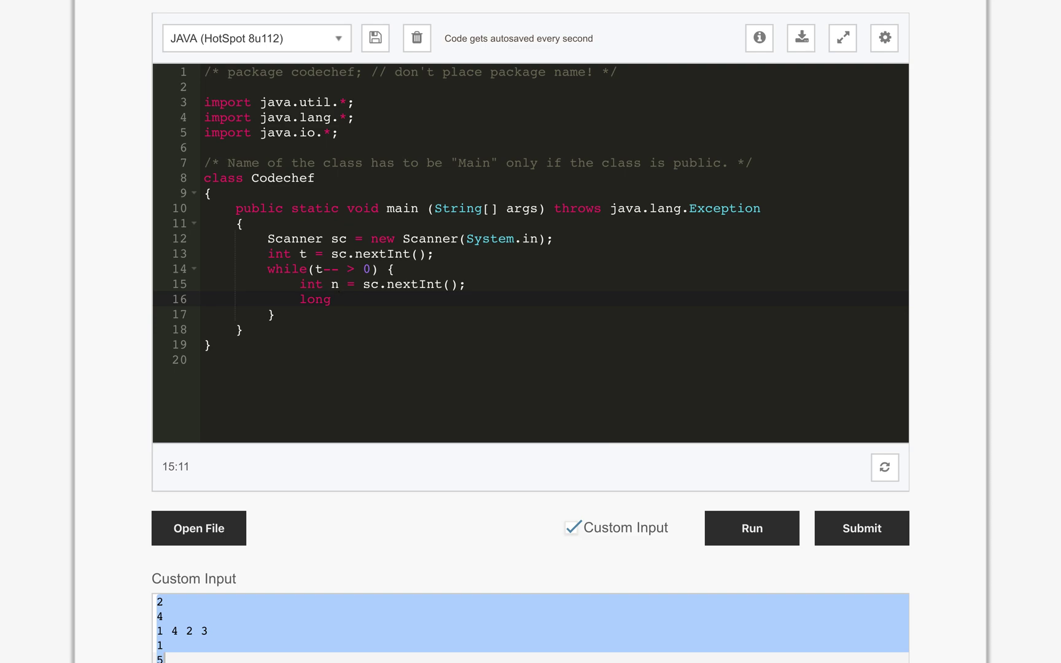
pyautogui.write('co')
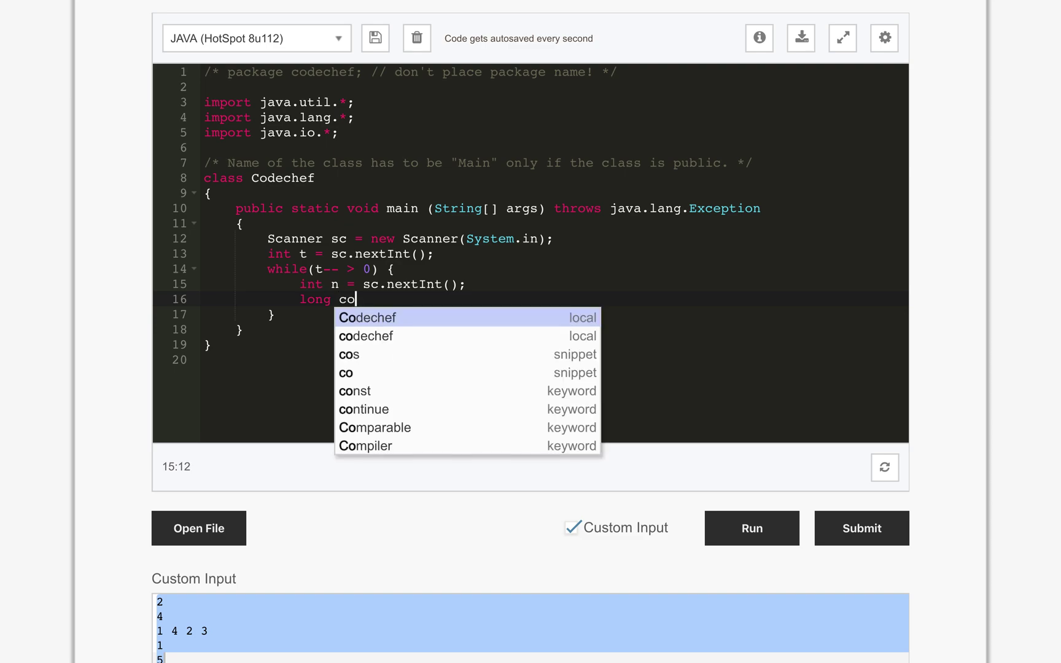
pyautogui.write('unt = ')
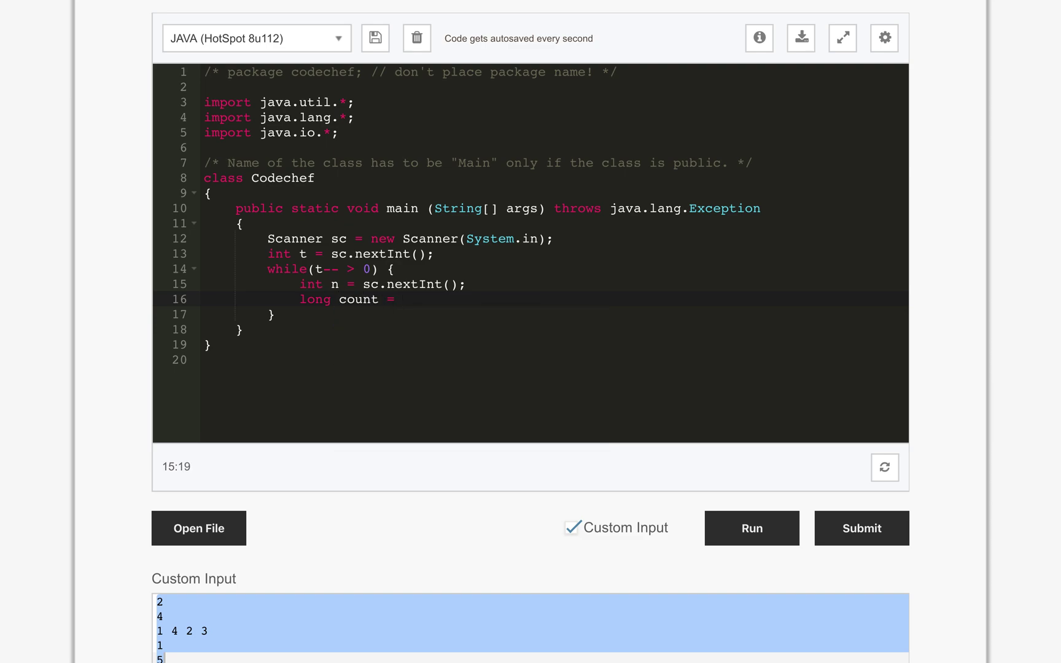
pyautogui.write('0;')
pyautogui.press('Return')
pyautogui.write('pre')
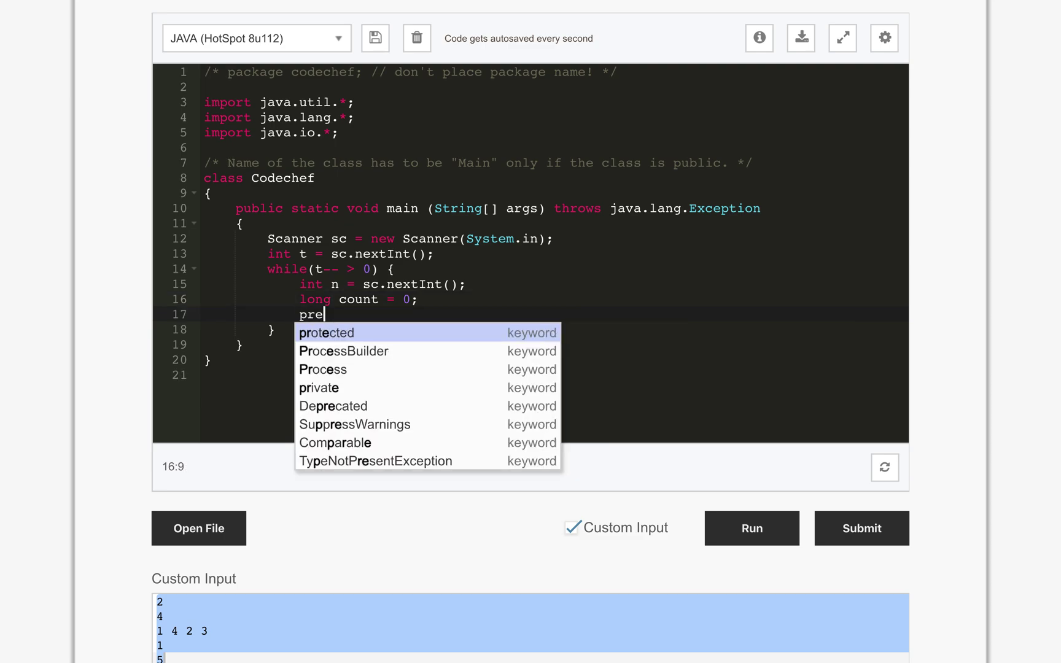
pyautogui.write('v')
pyautogui.press('Home')
pyautogui.write('i')
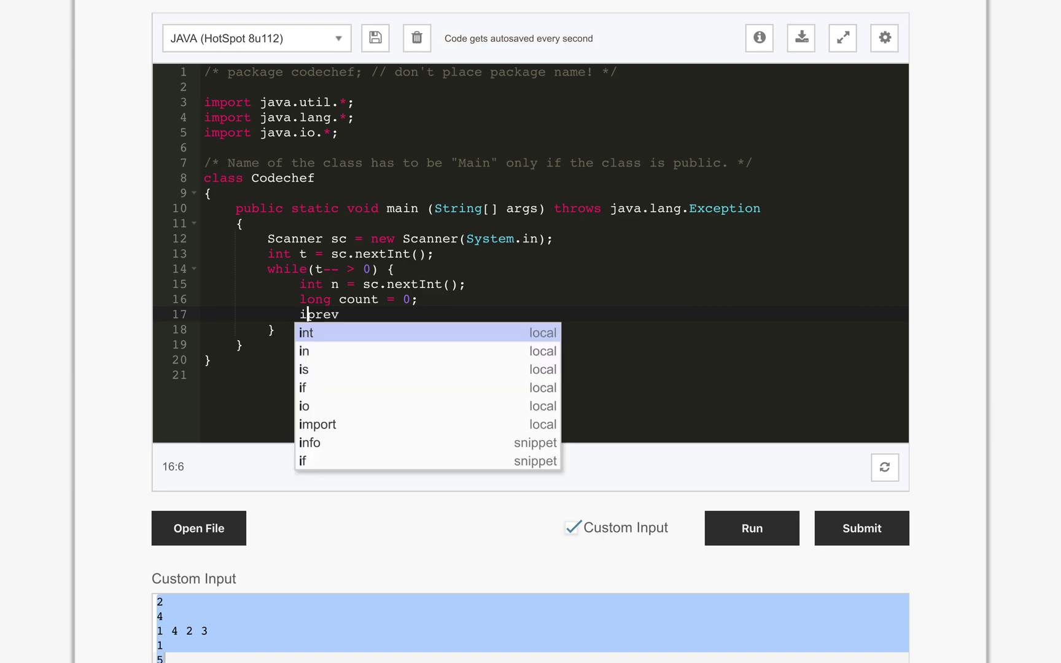
pyautogui.write('nt')
pyautogui.press('End')
pyautogui.write('= sc')
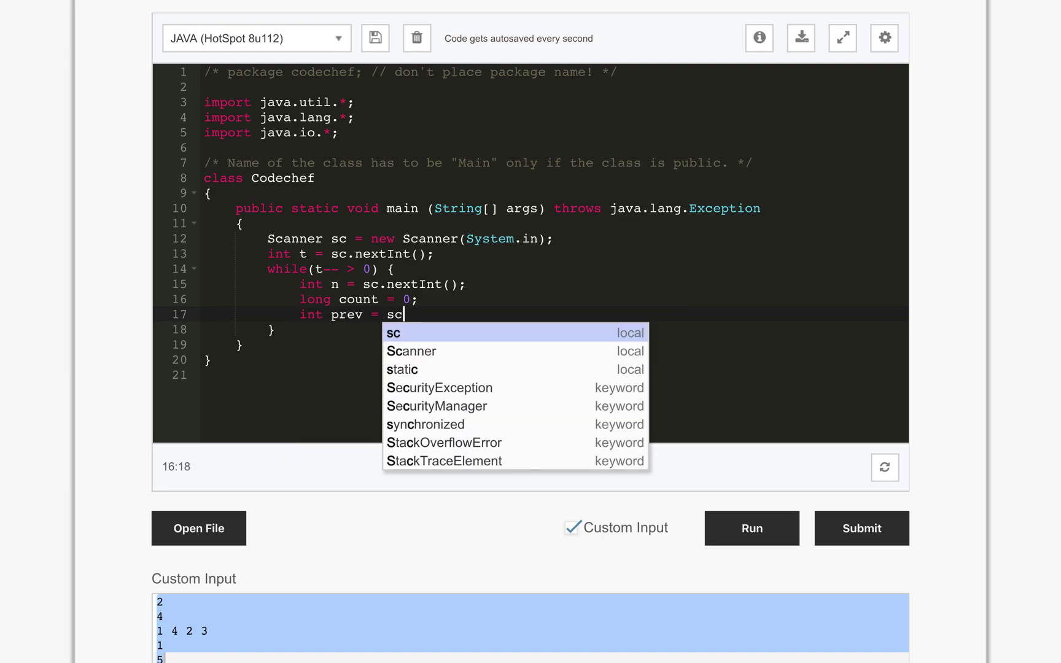
pyautogui.write('.nextI')
pyautogui.press('Return')
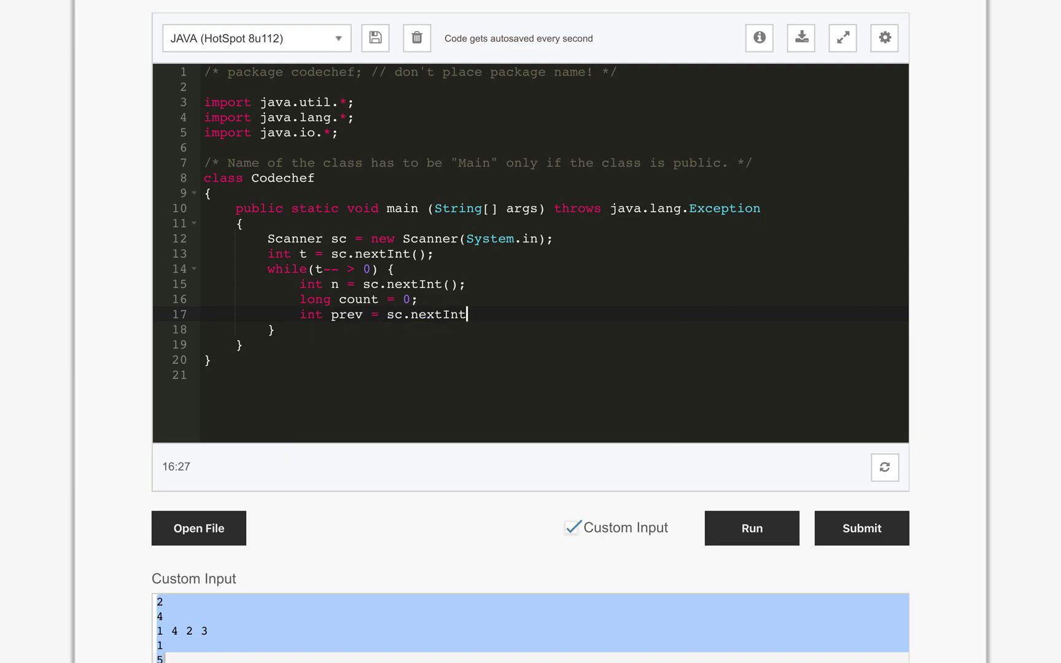
pyautogui.write('();')
pyautogui.press('Return')
pyautogui.write('int cu')
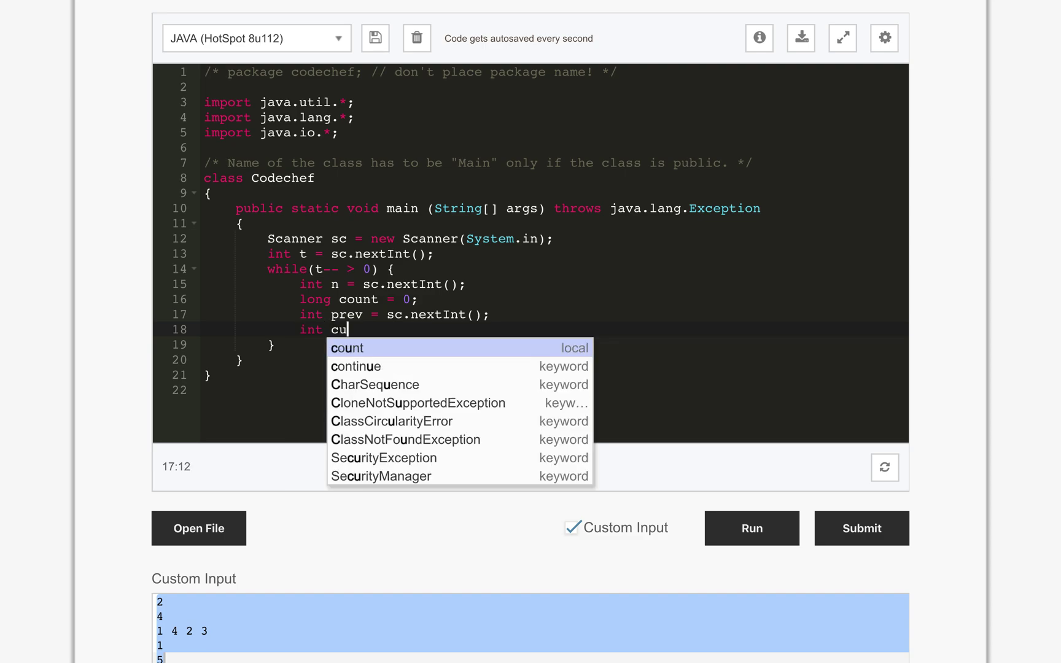
pyautogui.write('rrentCount')
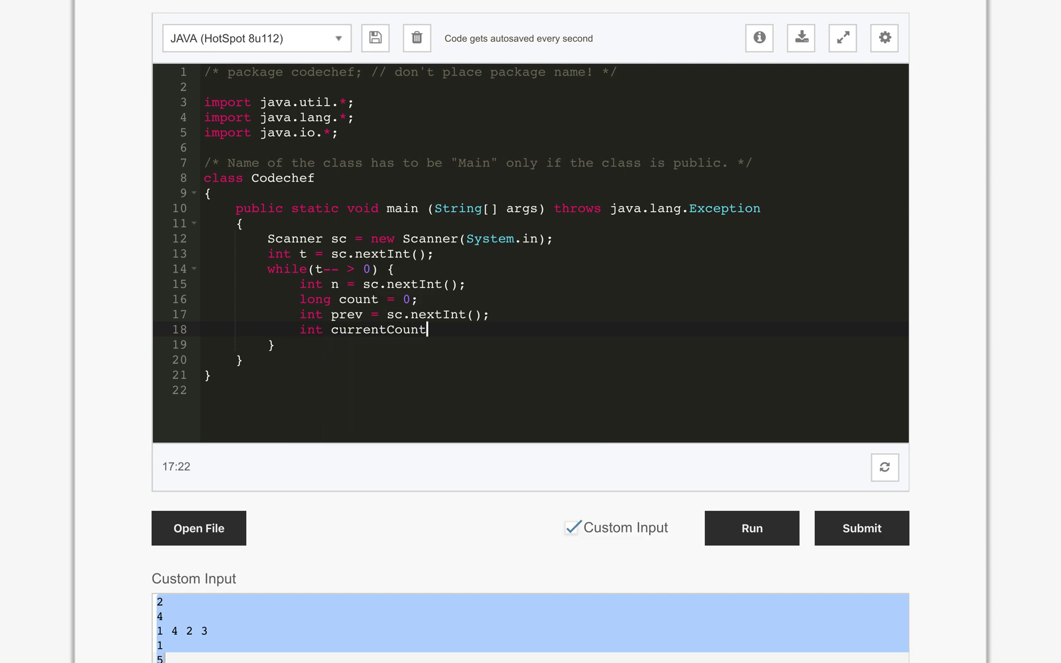
pyautogui.write(' = ')
pyautogui.write('1')
pyautogui.write(';')
pyautogui.press('Return')
pyautogui.write('for')
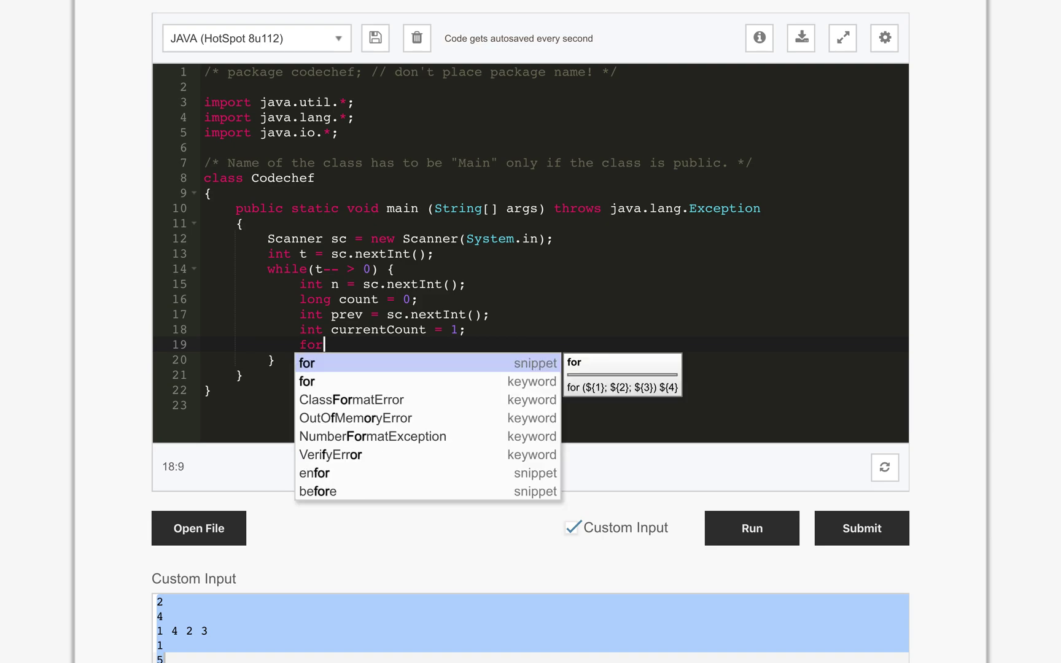
pyautogui.write('(int i = ')
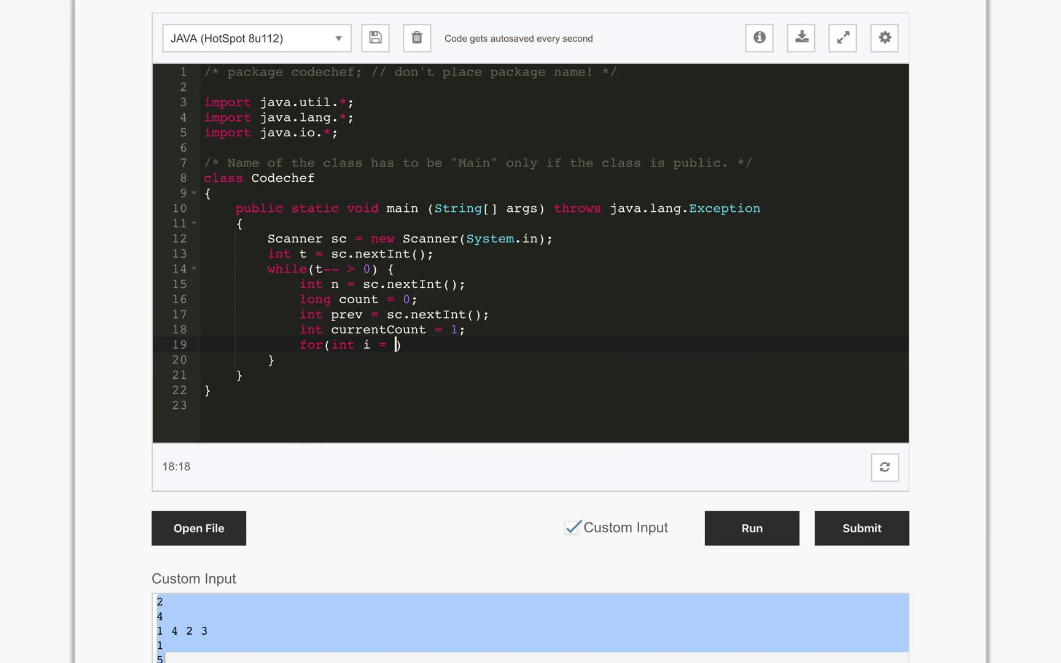
pyautogui.write('1; i < ')
pyautogui.write('n; i')
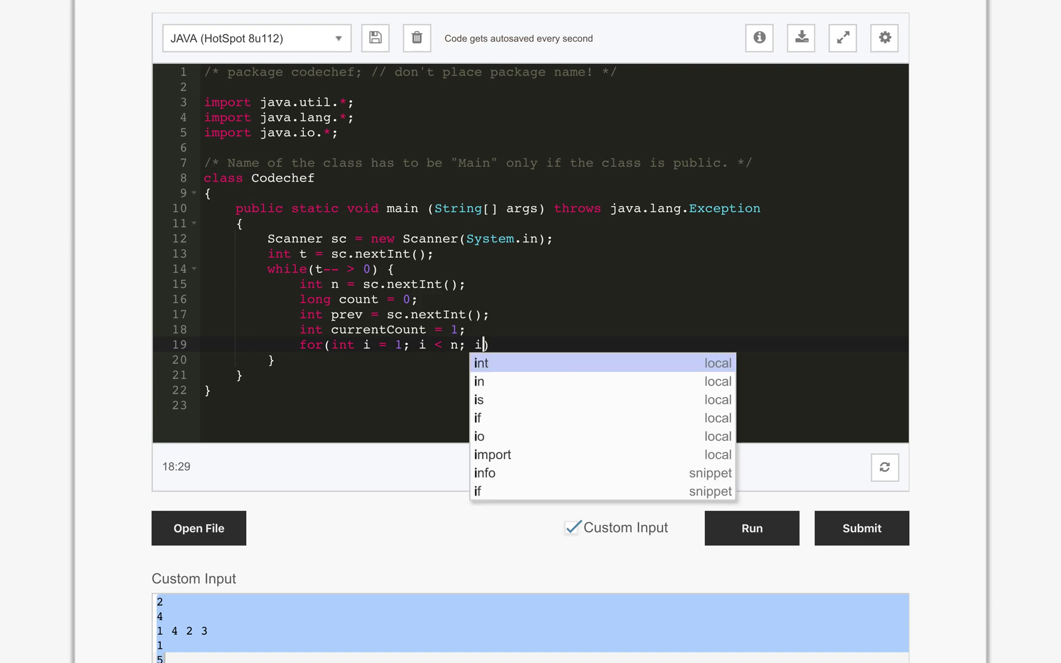
pyautogui.write('++) {')
# - Write a for loop from i = 1 to n reading each element into int ai = sc.nextInt();
pyautogui.press('Return')
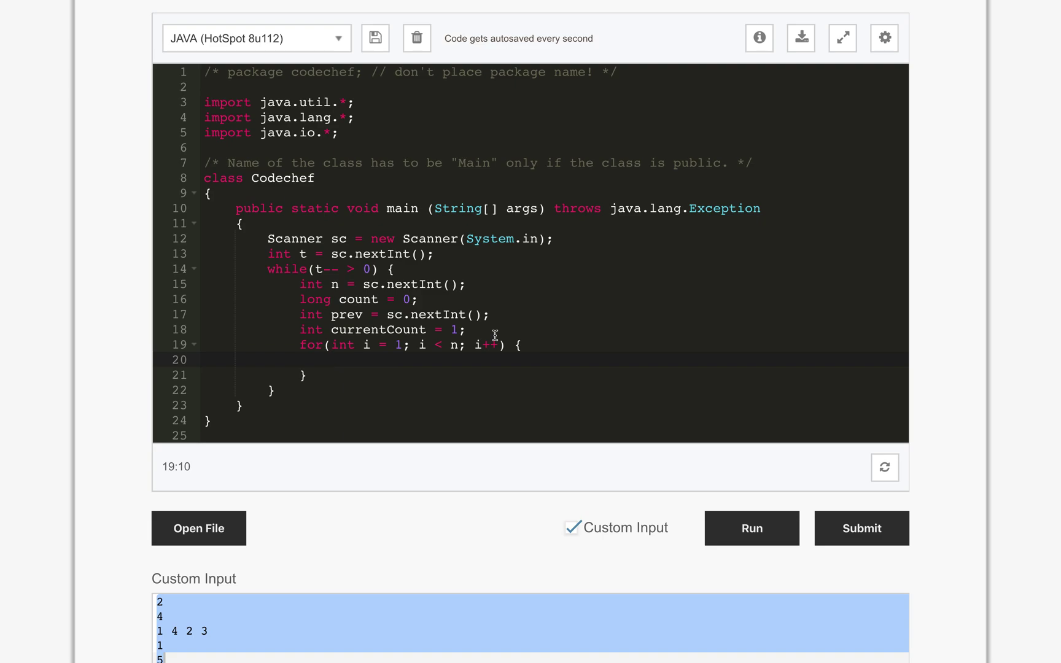
pyautogui.write('int ')
pyautogui.write('ai')
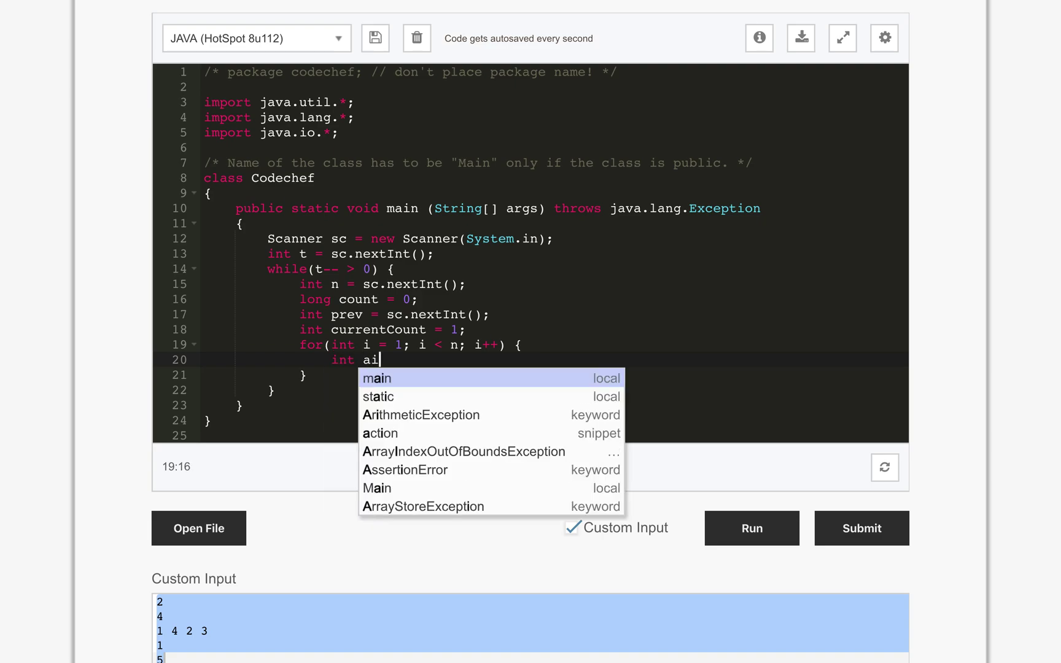
pyautogui.write(' = sc.')
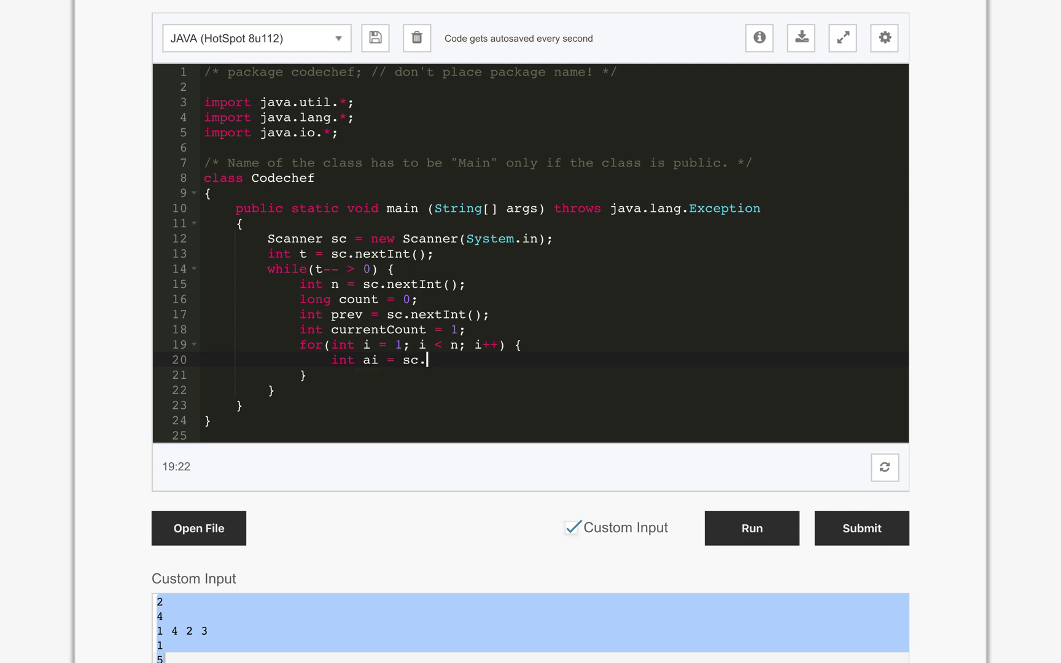
pyautogui.write('next')
pyautogui.press('Return')
pyautogui.write('()')
pyautogui.write(';')
pyautogui.press('Return')
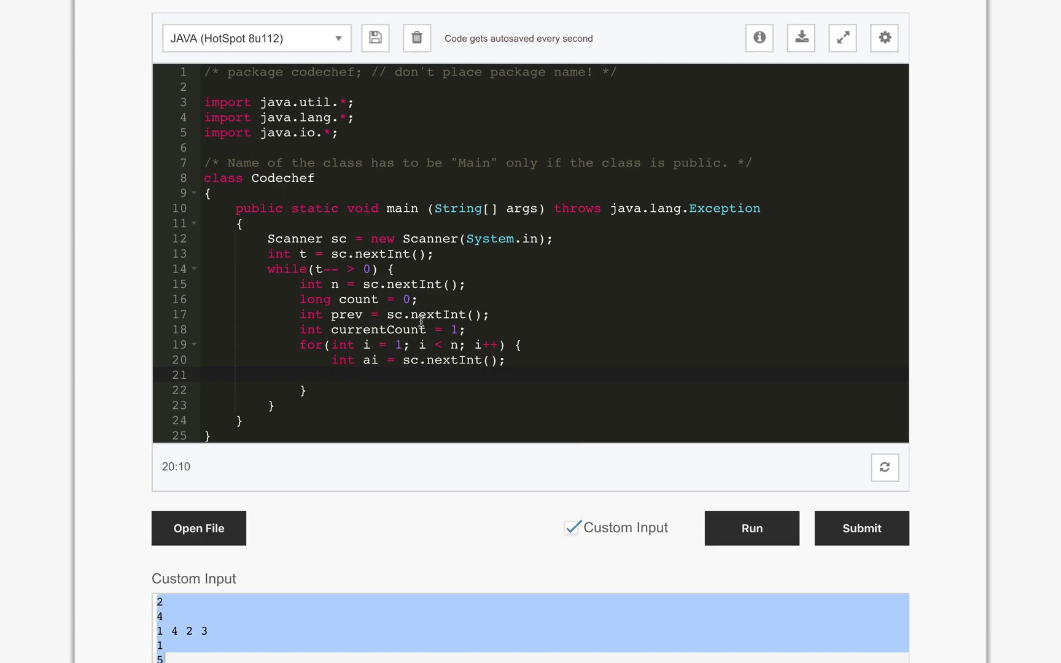
# - Adjust count's declaration by removing its starting value 0 and return to the loop body
pyautogui.moveTo(490, 315); pyautogui.dragTo(300, 315)
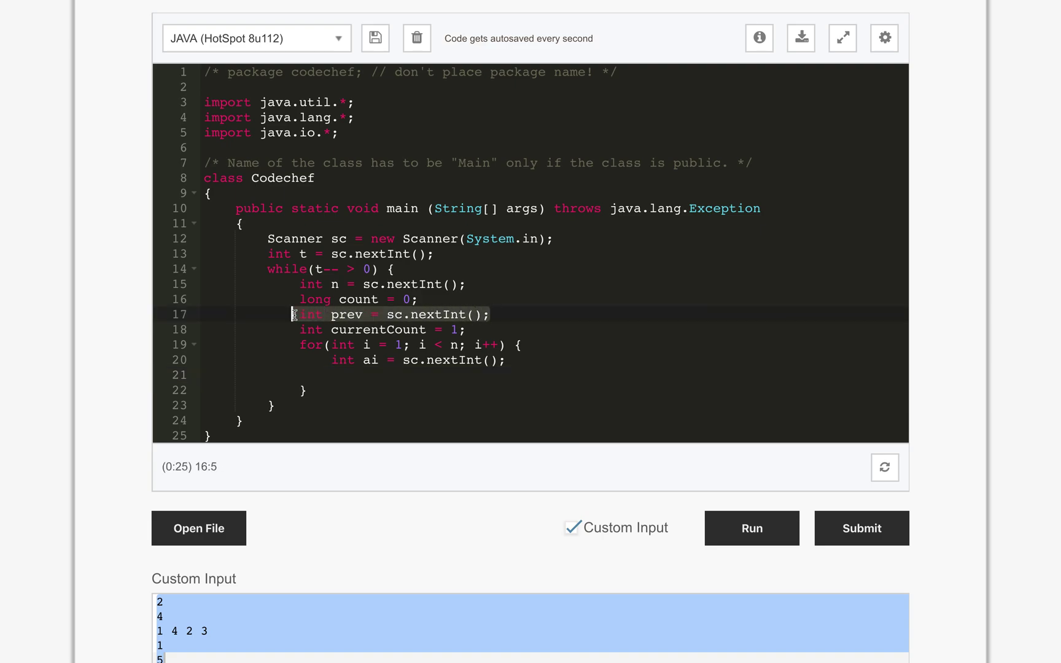
pyautogui.click(408, 300)
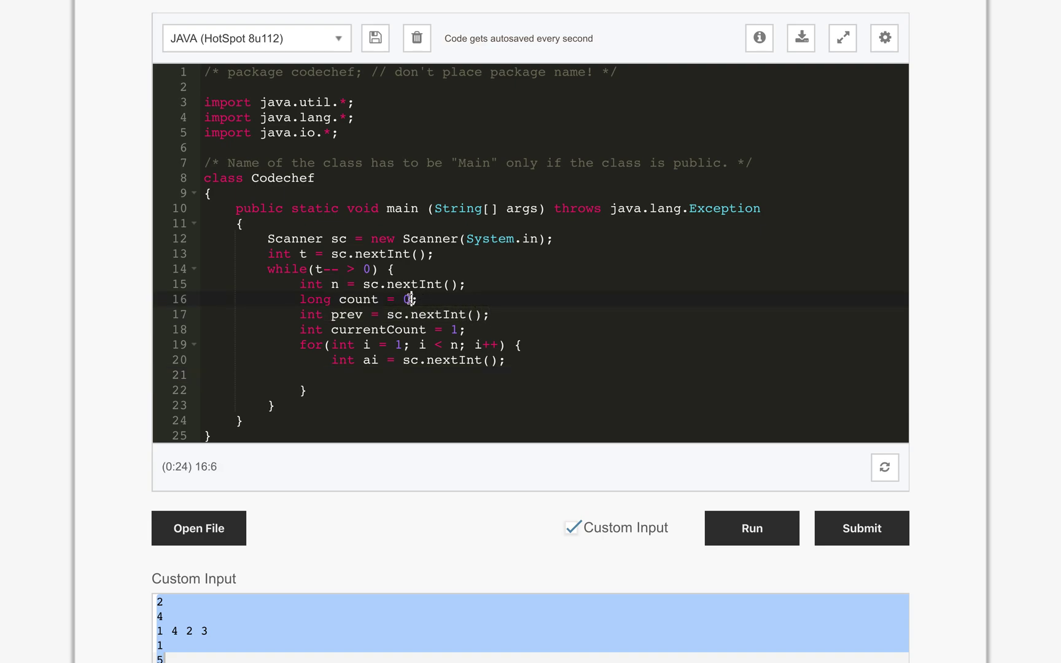
pyautogui.press('Delete')
pyautogui.write('1')
pyautogui.click(356, 375)
# - Paste currentCount onto line 21 for its update, then add count += currentCount; and prev = ai;
pyautogui.doubleClick(362, 330)
pyautogui.hotkey('ctrl', 'c')
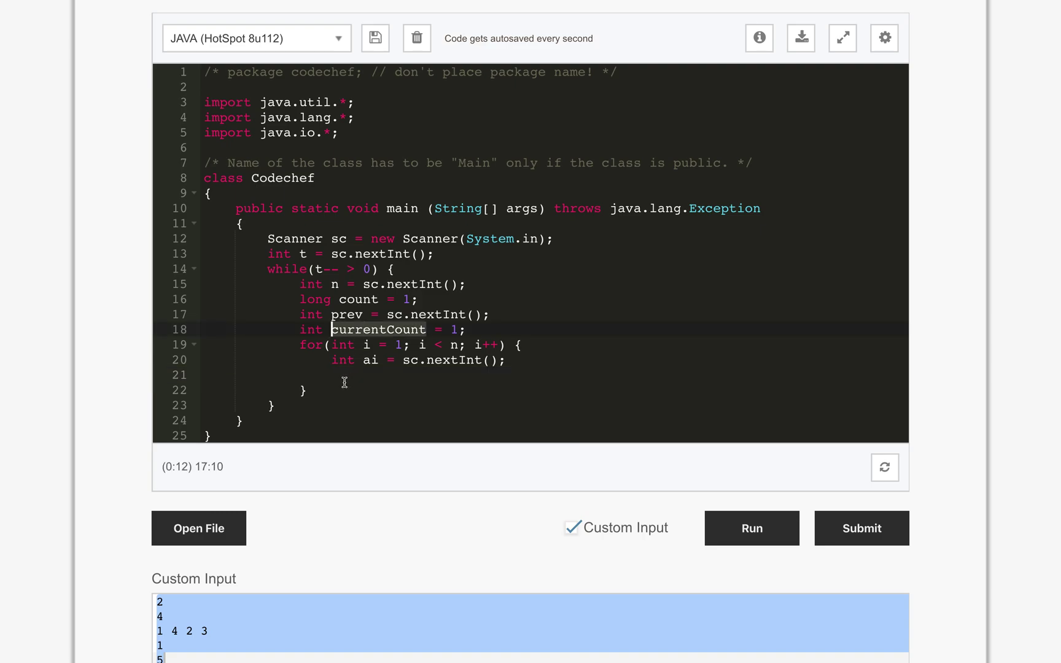
pyautogui.click(345, 378)
pyautogui.hotkey('ctrl', 'v')
pyautogui.write('=')
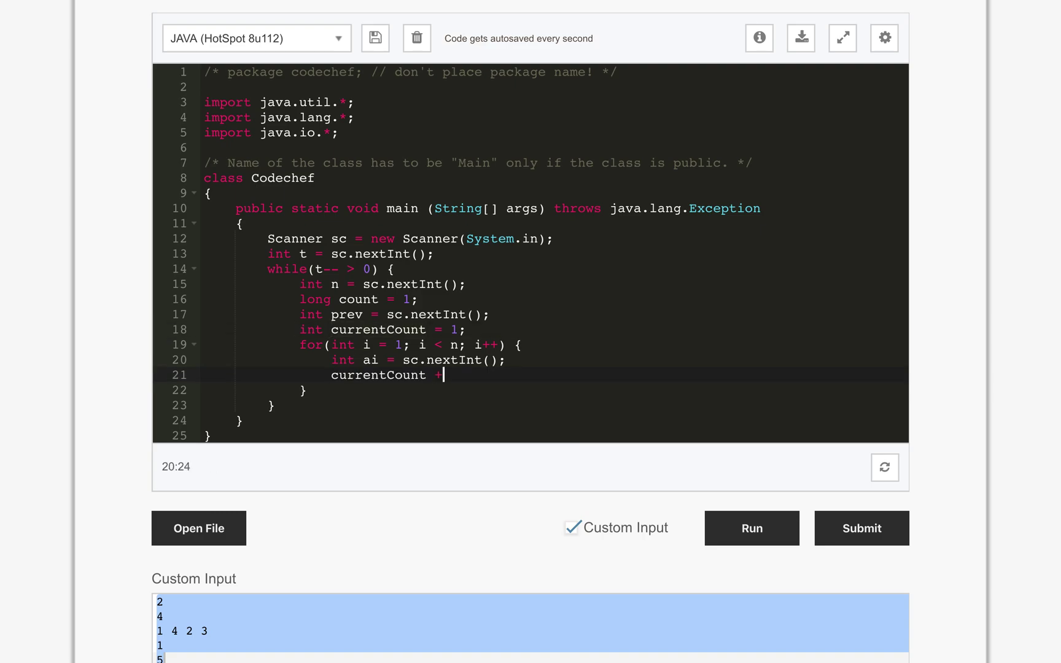
pyautogui.press('BackSpace')
pyautogui.press('BackSpace')
pyautogui.write('= ')
pyautogui.write('ai >')
pyautogui.write('= prev')
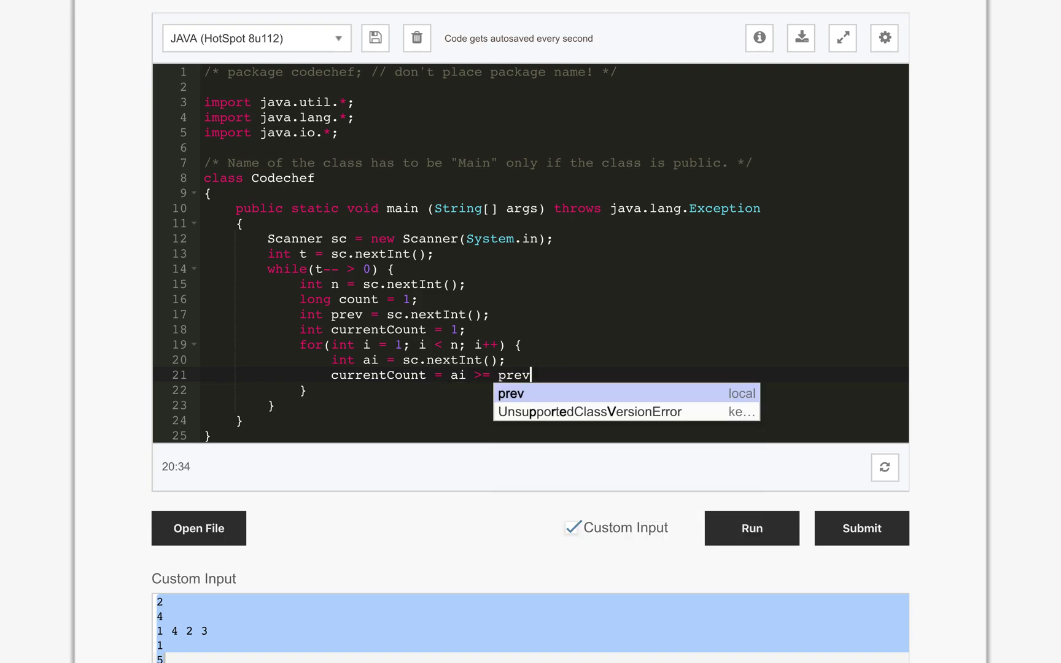
pyautogui.write(' ? ')
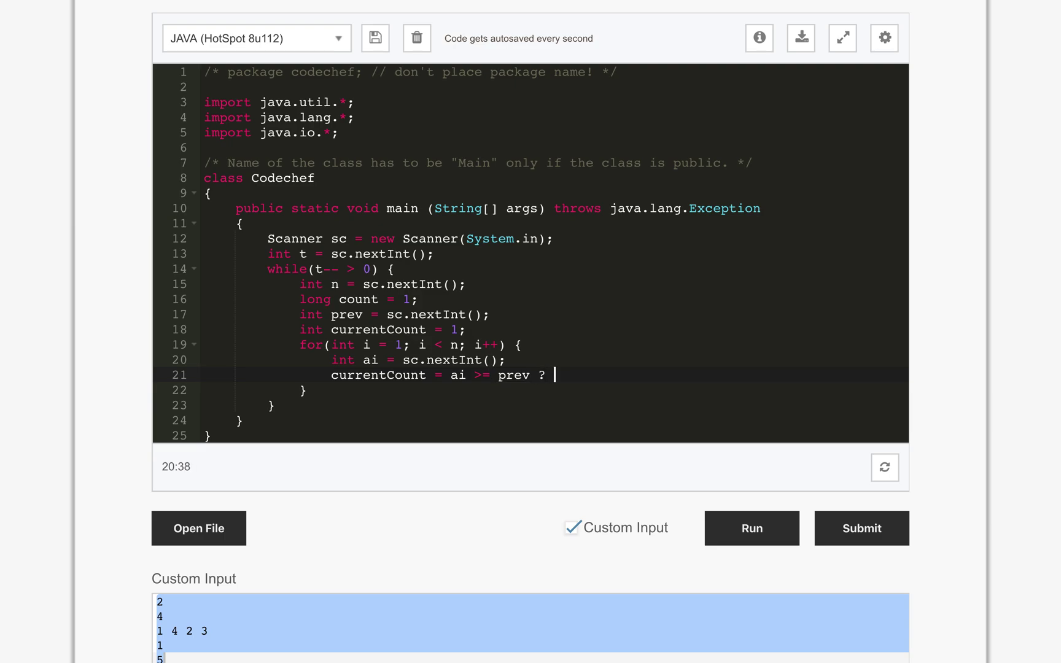
pyautogui.write('currentCount + ')
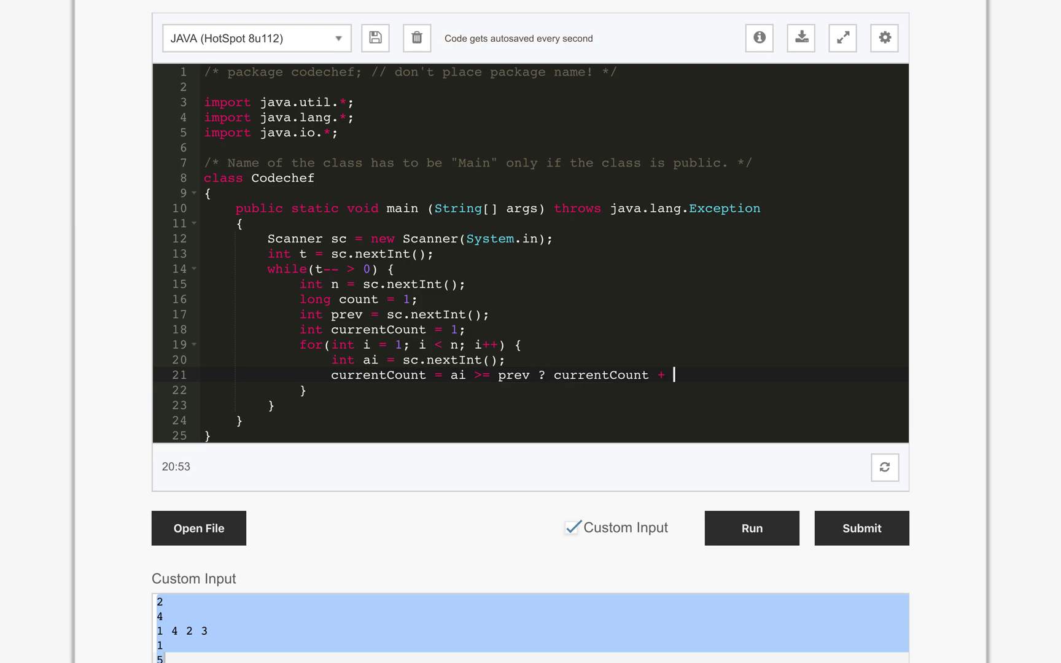
pyautogui.write('1 : 1')
pyautogui.write(';')
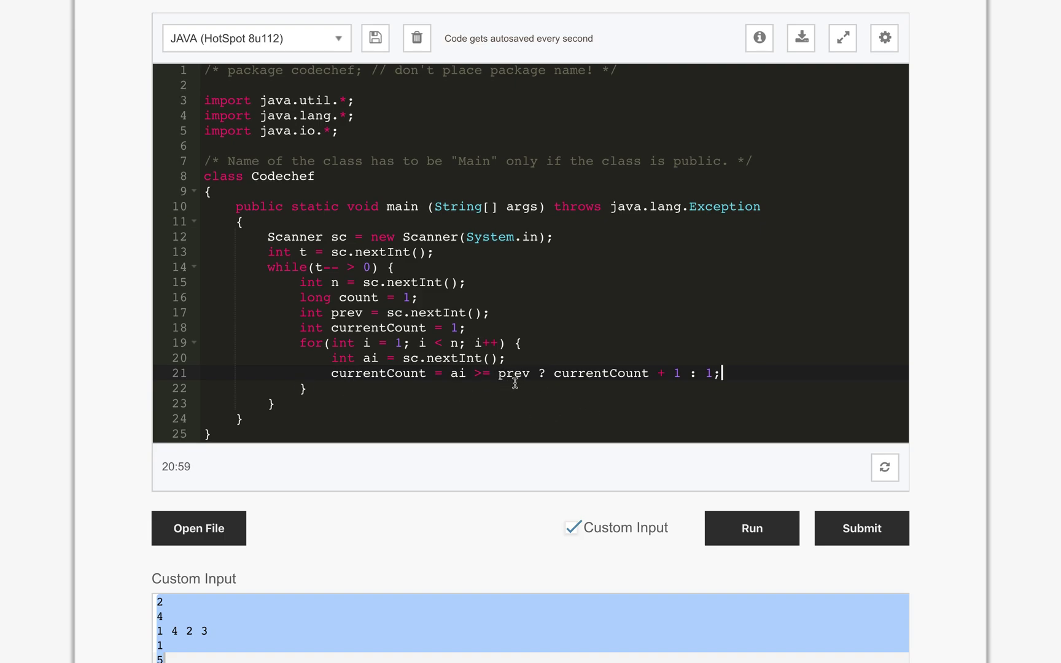
pyautogui.press('Return')
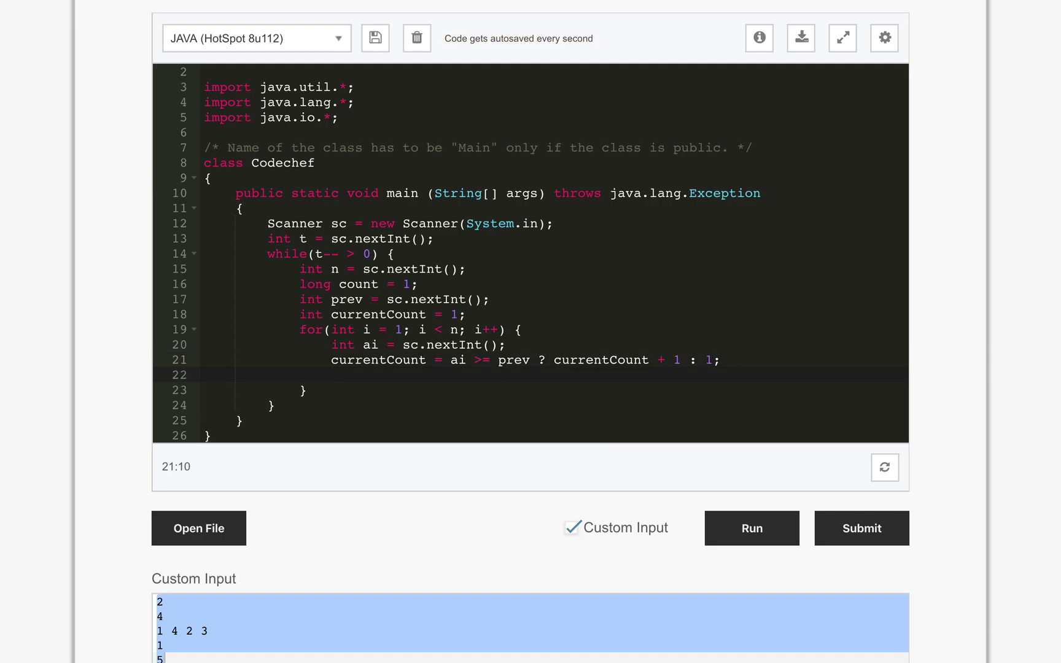
pyautogui.write('count += ')
pyautogui.write('currentCount;')
pyautogui.press('Return')
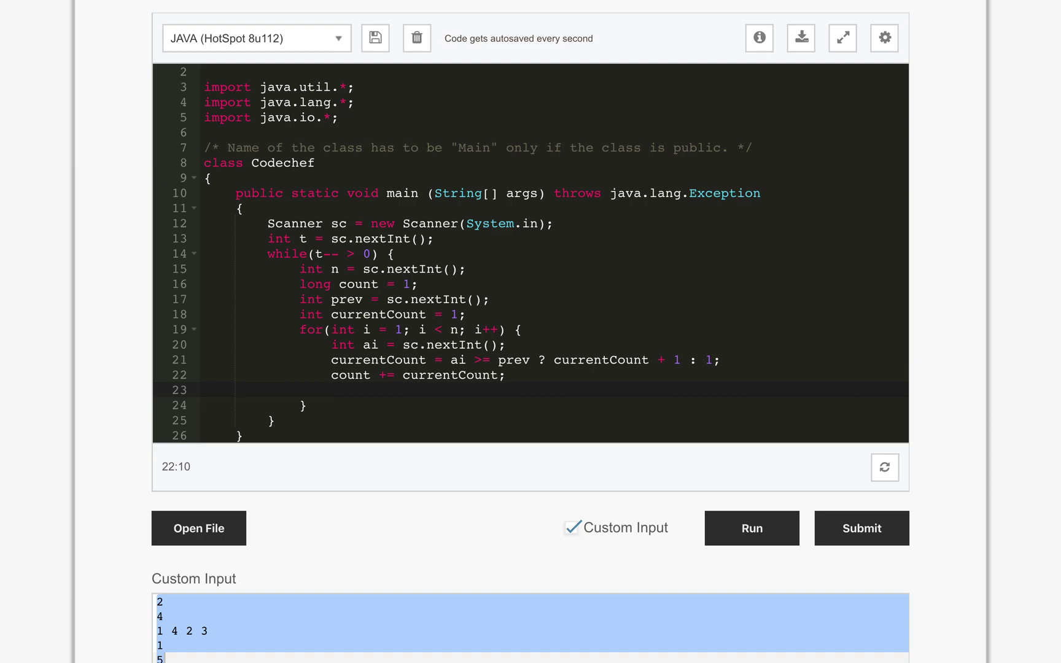
pyautogui.write('prev = ')
pyautogui.write('ai;')
pyautogui.scroll(-1, 442, 415)
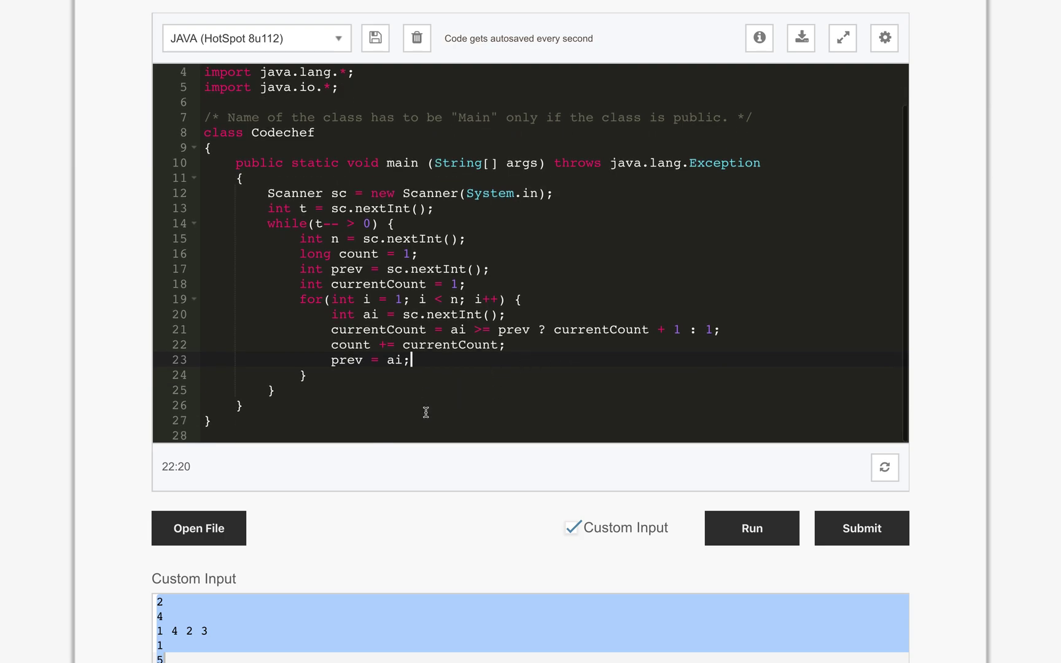
pyautogui.scroll(1, 363, 382)
# - Add System.out.println(count); after the inner loop's closing brace
pyautogui.doubleClick(340, 365)
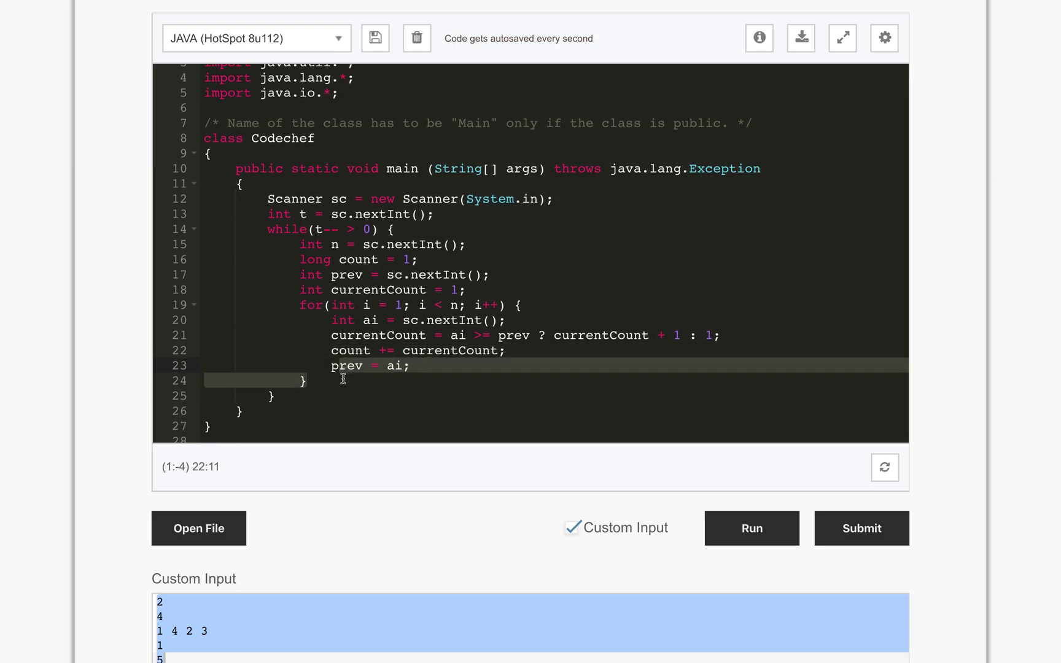
pyautogui.click(336, 381)
pyautogui.press('Return')
pyautogui.write('Sys')
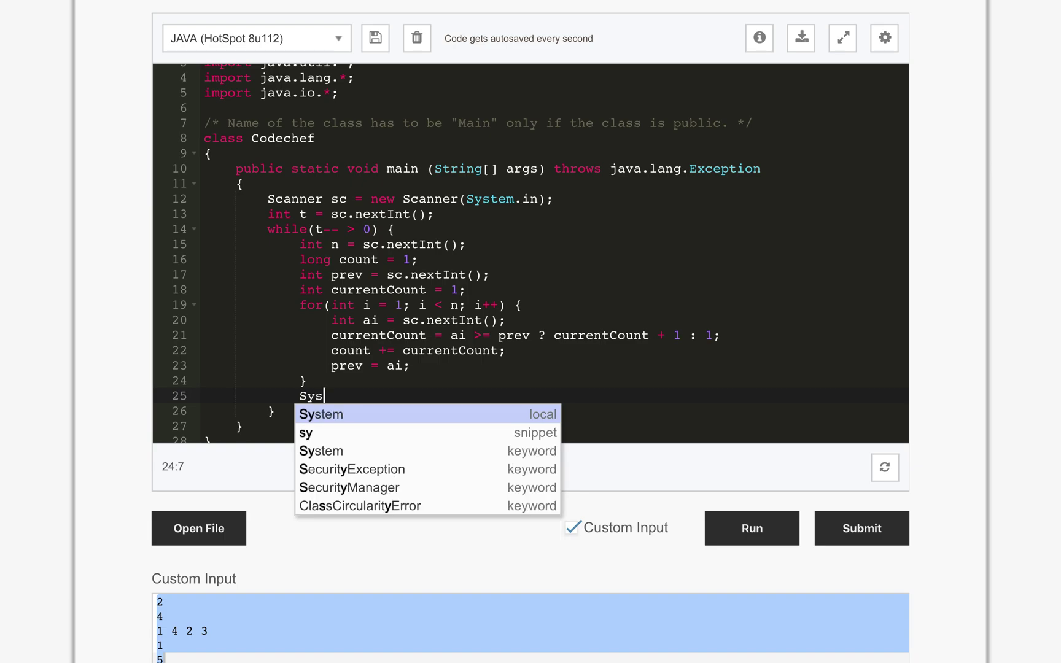
pyautogui.write('tem.out')
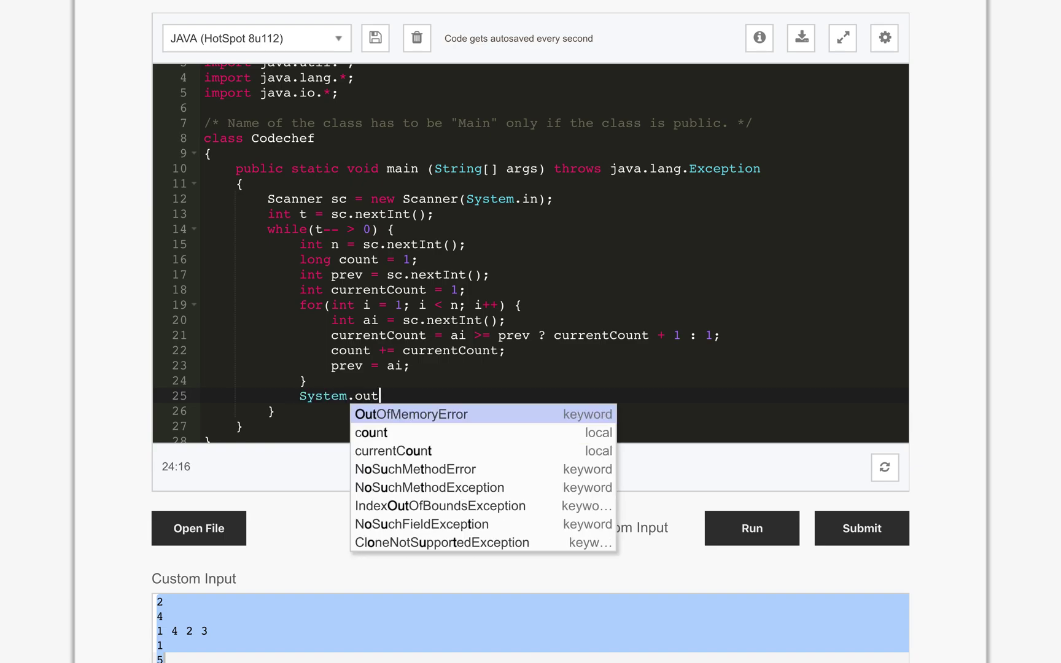
pyautogui.write('.println')
pyautogui.press('Escape')
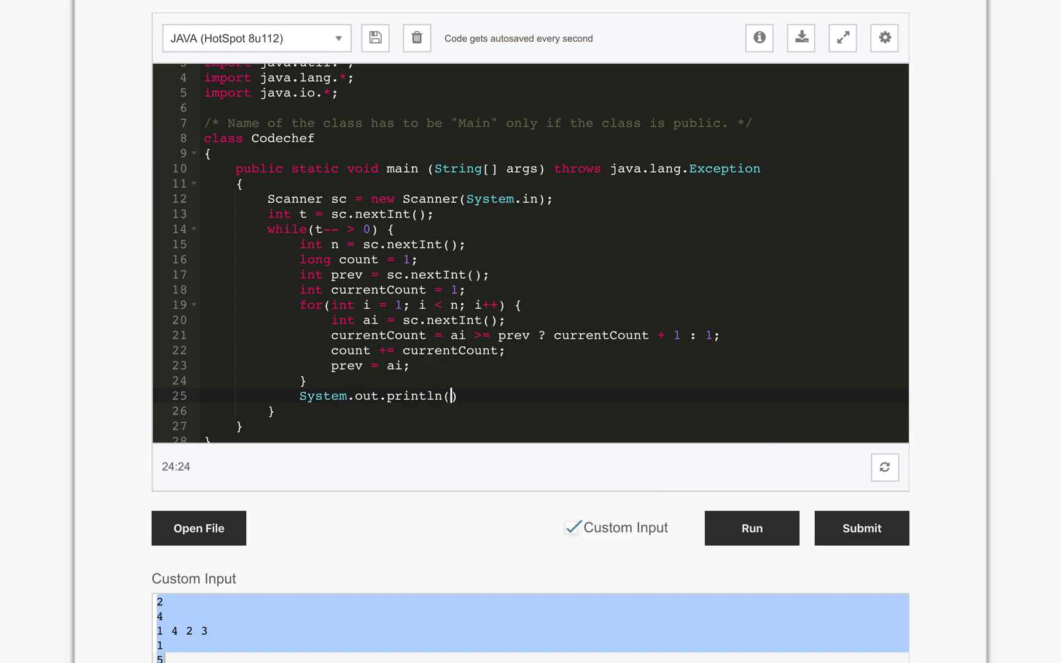
pyautogui.write('(')
pyautogui.press('Delete')
pyautogui.write('co')
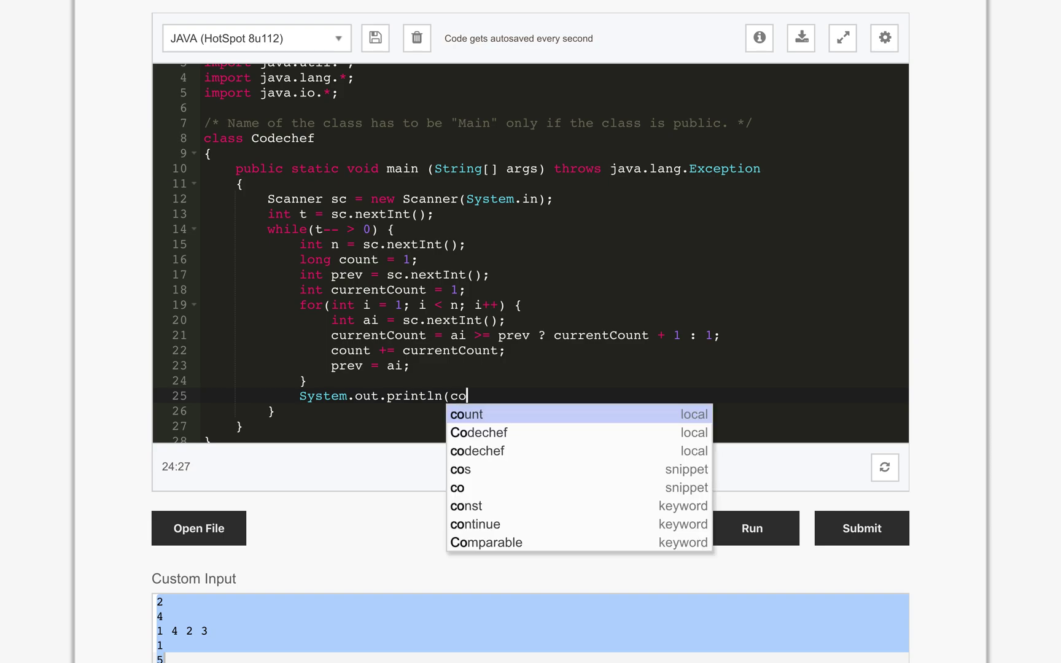
pyautogui.write('unt);')
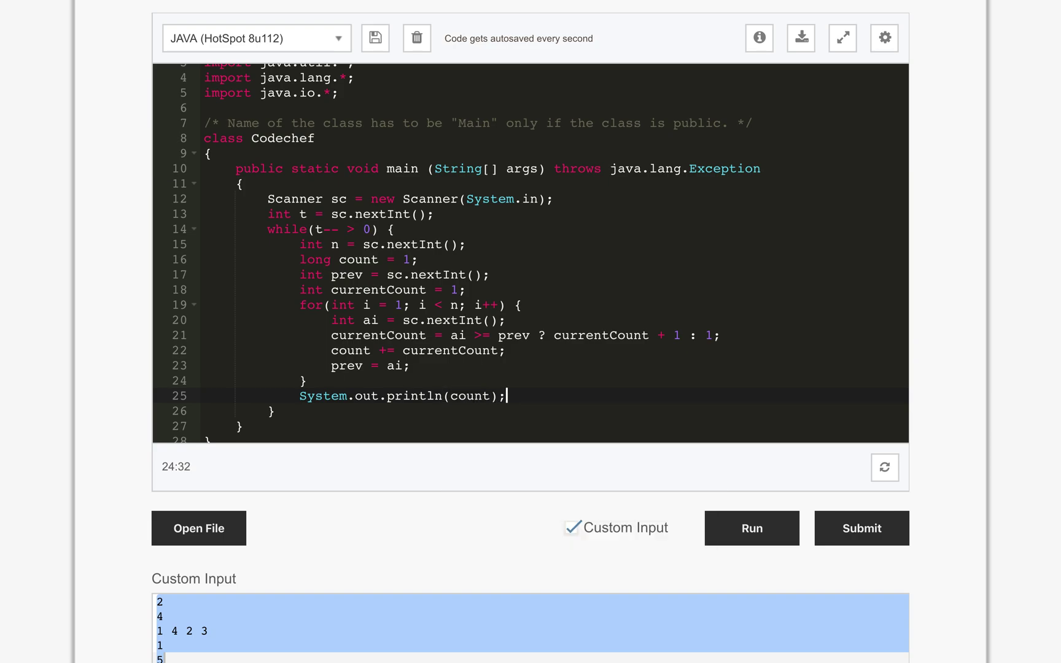
pyautogui.scroll(-1, 757, 503)
pyautogui.scroll(-1, 517, 501)
pyautogui.scroll(-2, 324, 510)
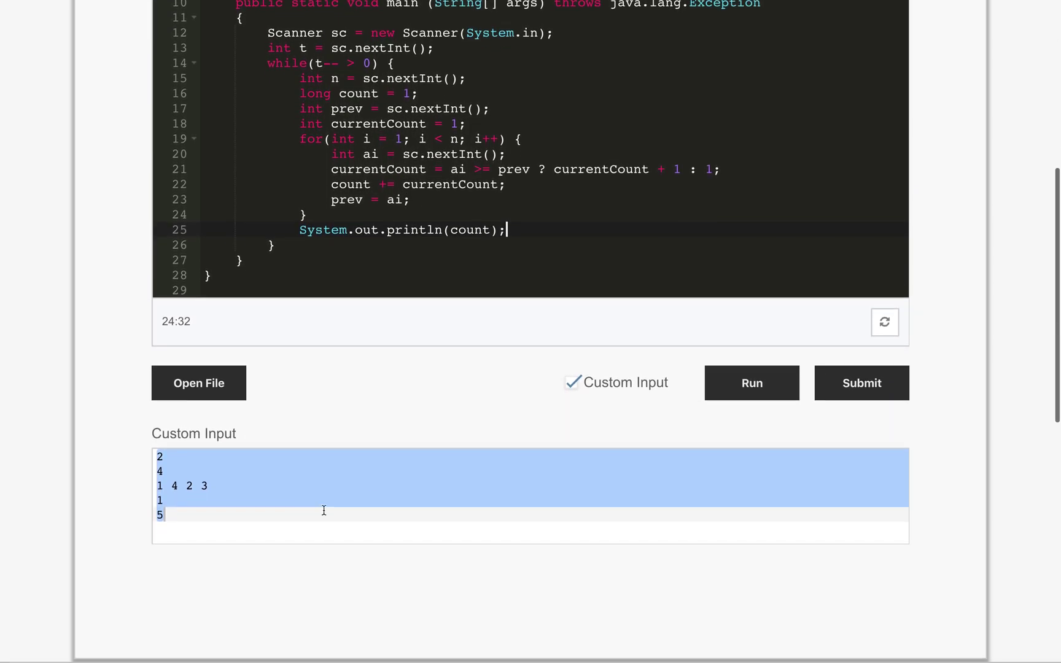
# - Run the code on the custom input and check the output 6 and 1 against the array 1 4 2 3
pyautogui.click(750, 381)
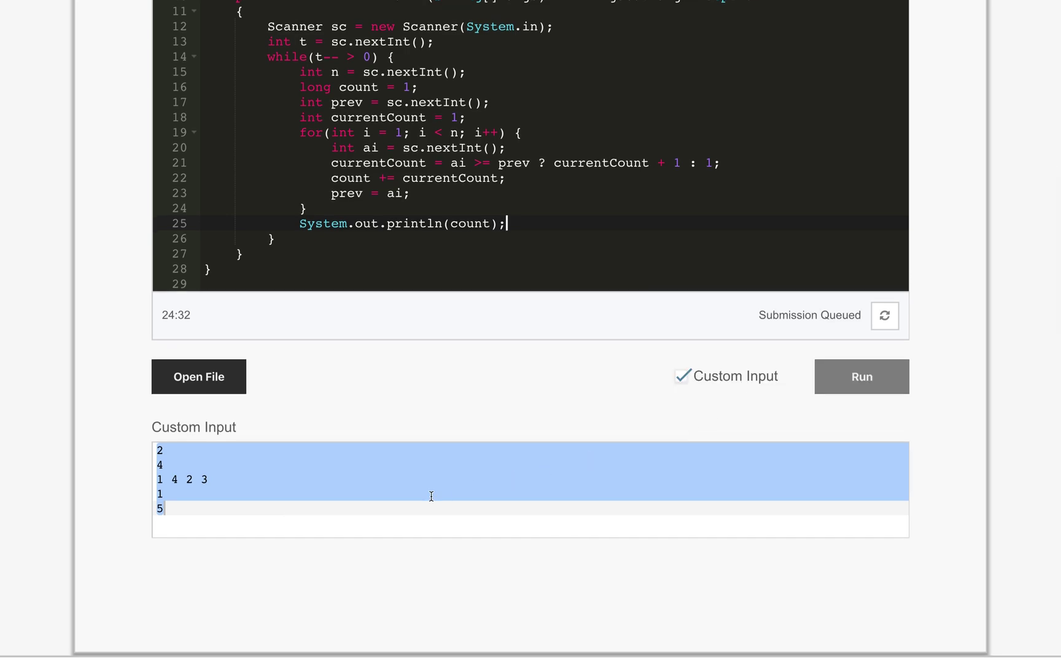
pyautogui.scroll(-3, 387, 473)
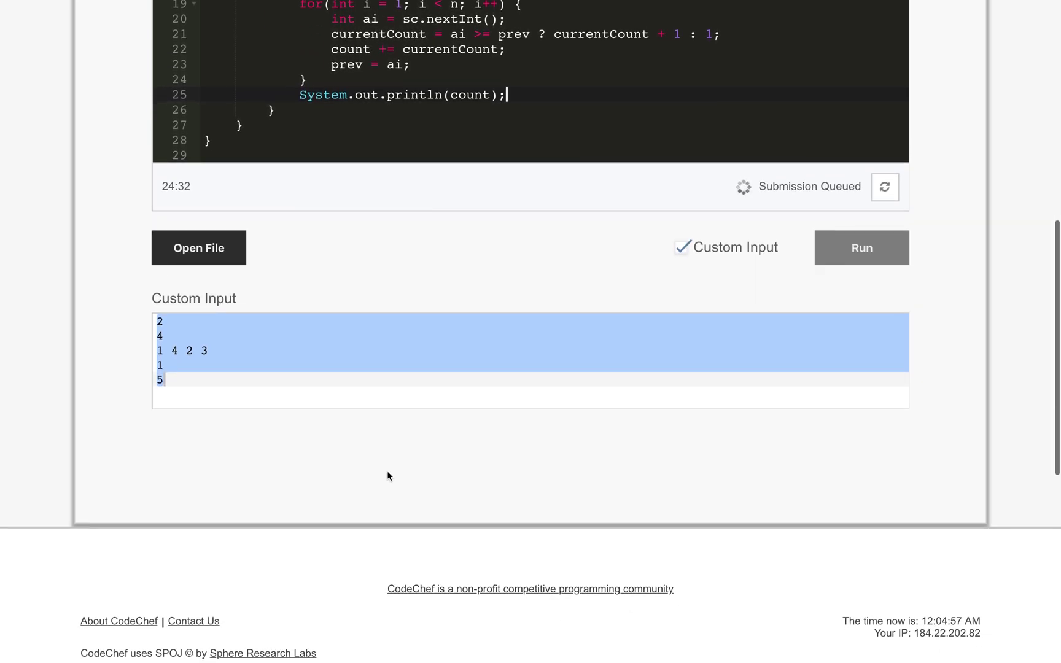
pyautogui.scroll(1, 116, 381)
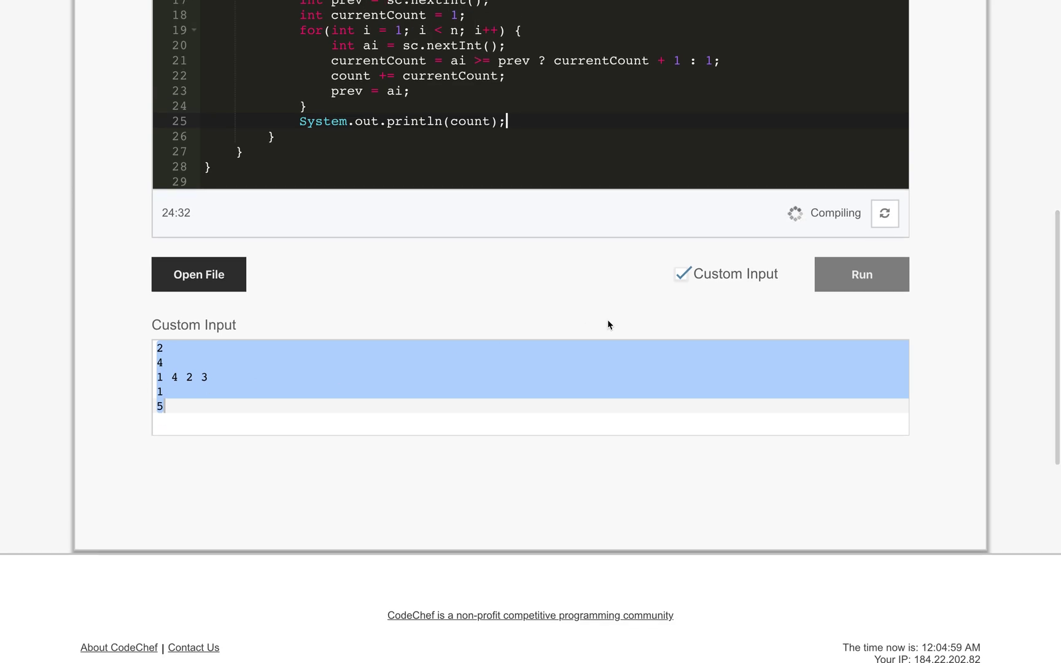
pyautogui.scroll(1, 605, 332)
pyautogui.scroll(1, 600, 342)
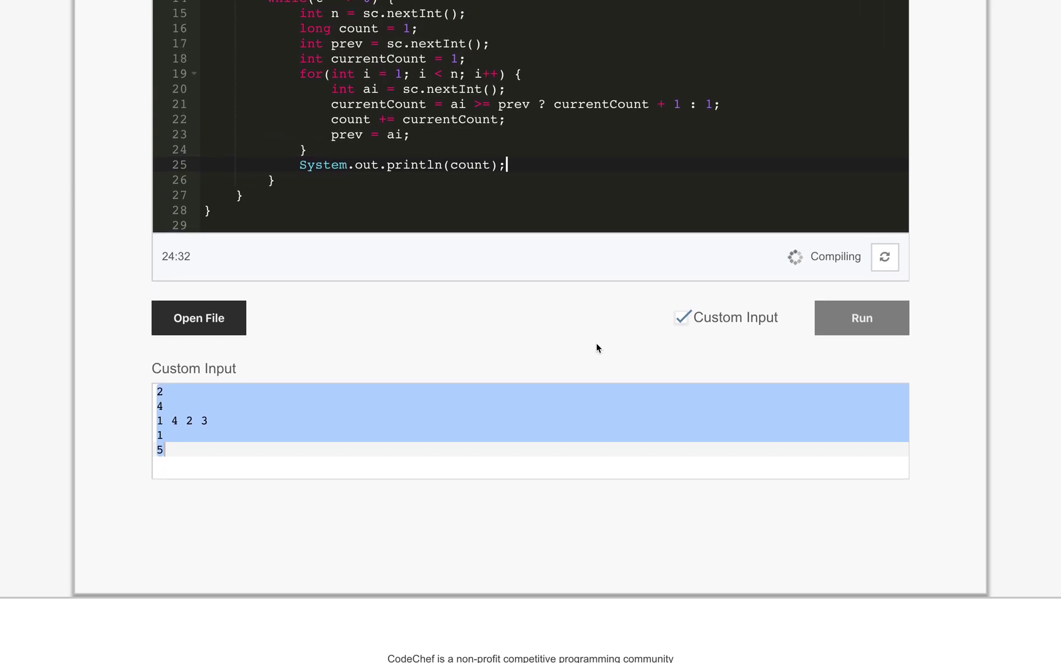
pyautogui.scroll(-5, 338, 396)
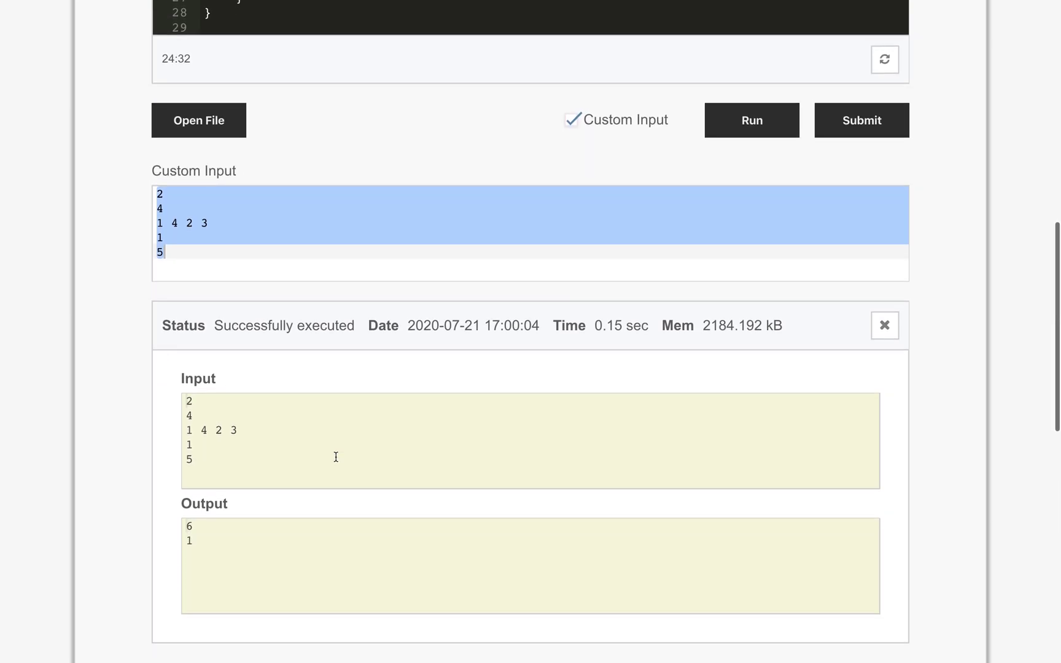
pyautogui.scroll(-1, 205, 466)
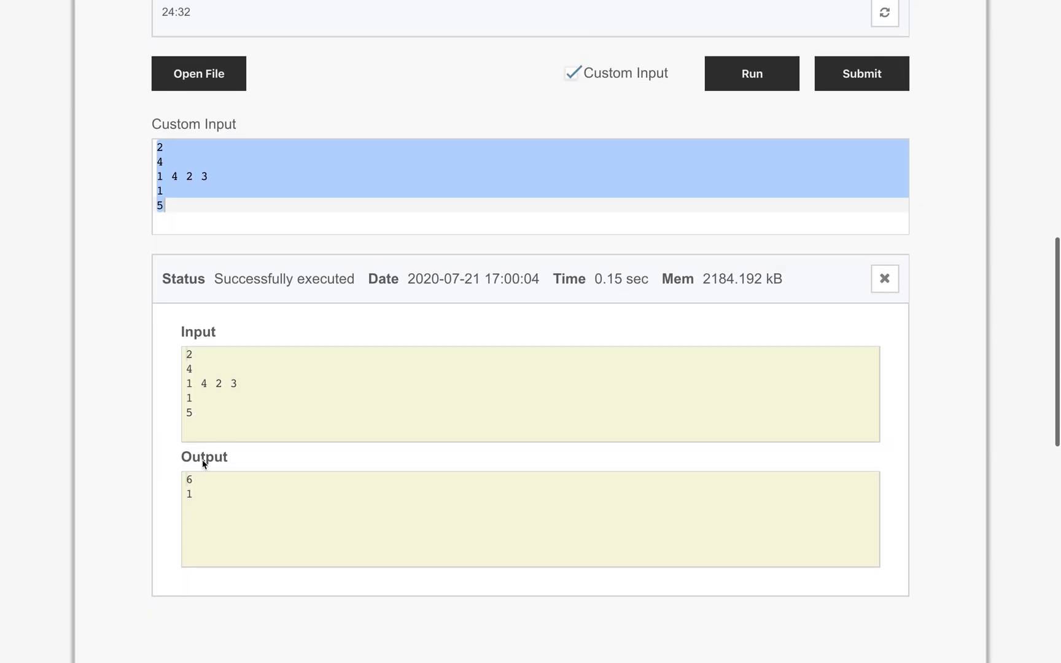
pyautogui.scroll(1, 205, 461)
pyautogui.moveTo(197, 440); pyautogui.dragTo(180, 425)
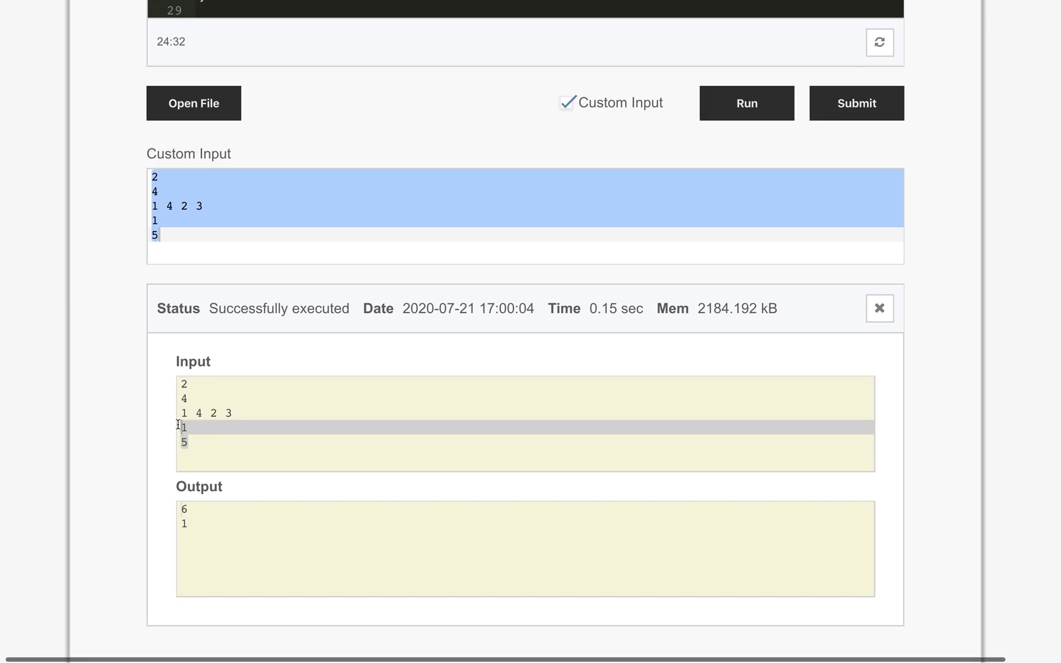
pyautogui.moveTo(237, 414); pyautogui.dragTo(183, 412)
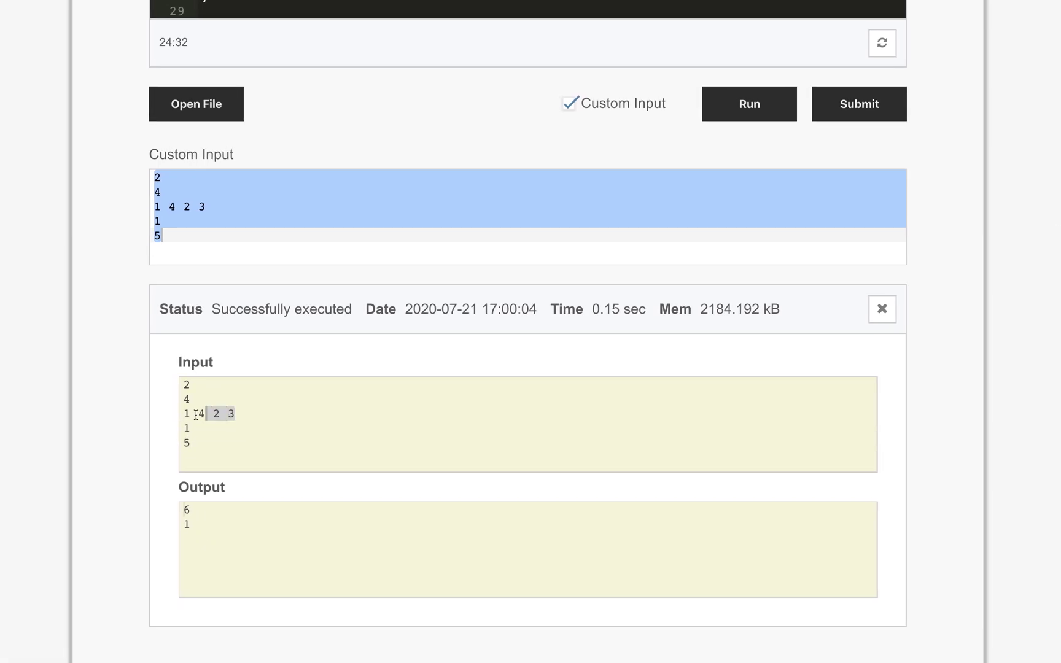
pyautogui.scroll(2, 343, 440)
pyautogui.scroll(3, 774, 450)
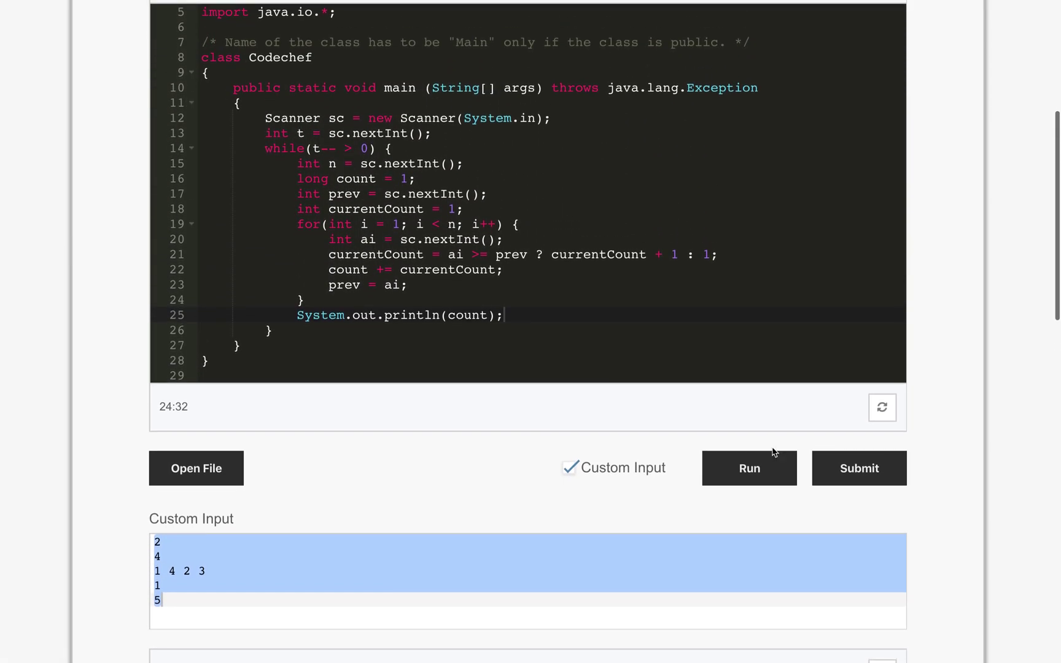
# - Submit the SUBINC solution, confirm, and review the inner for loop and count while judging
pyautogui.click(842, 502)
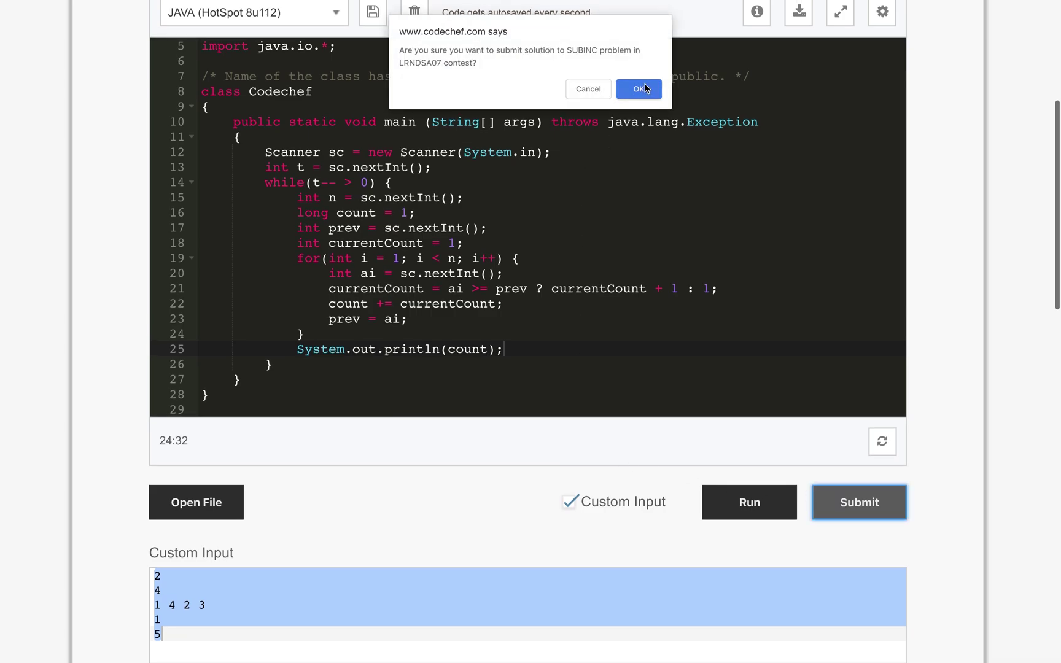
pyautogui.click(639, 89)
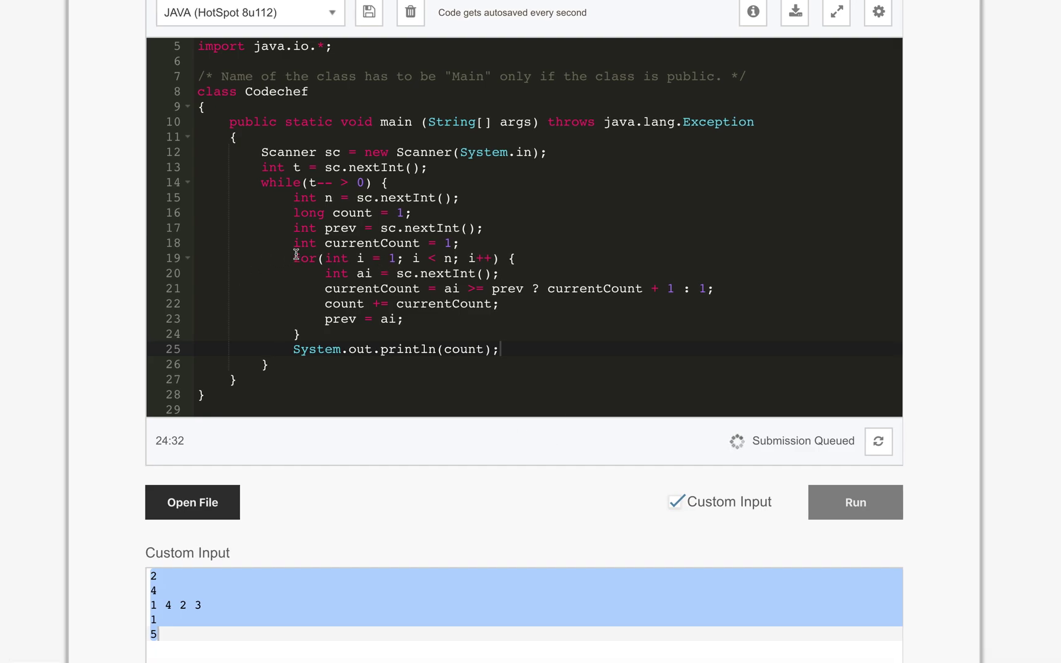
pyautogui.moveTo(294, 257); pyautogui.dragTo(303, 334)
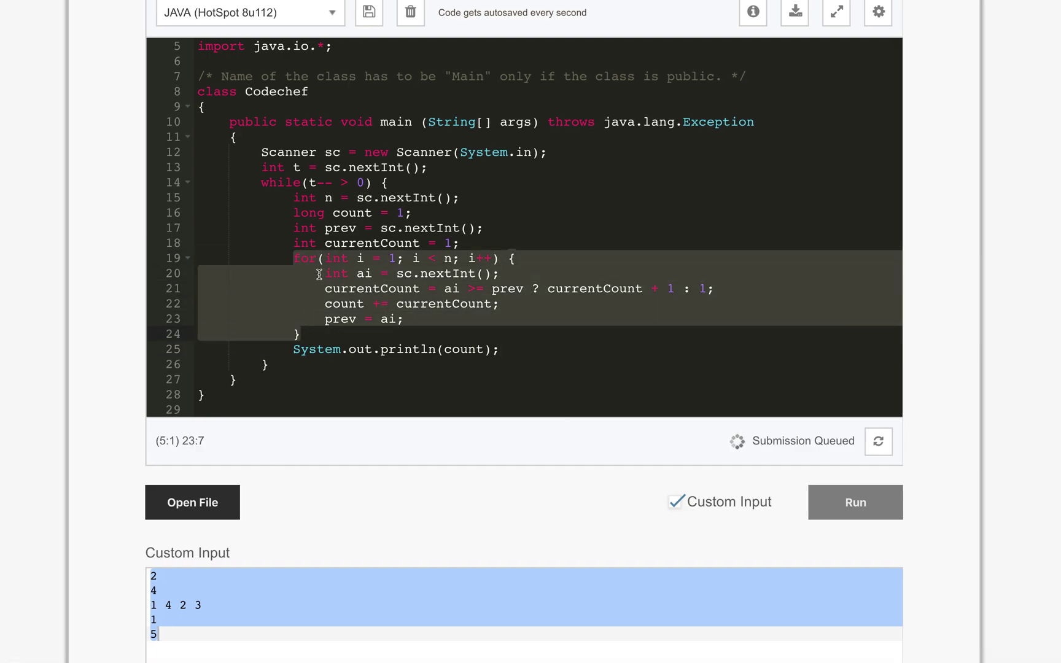
pyautogui.doubleClick(343, 215)
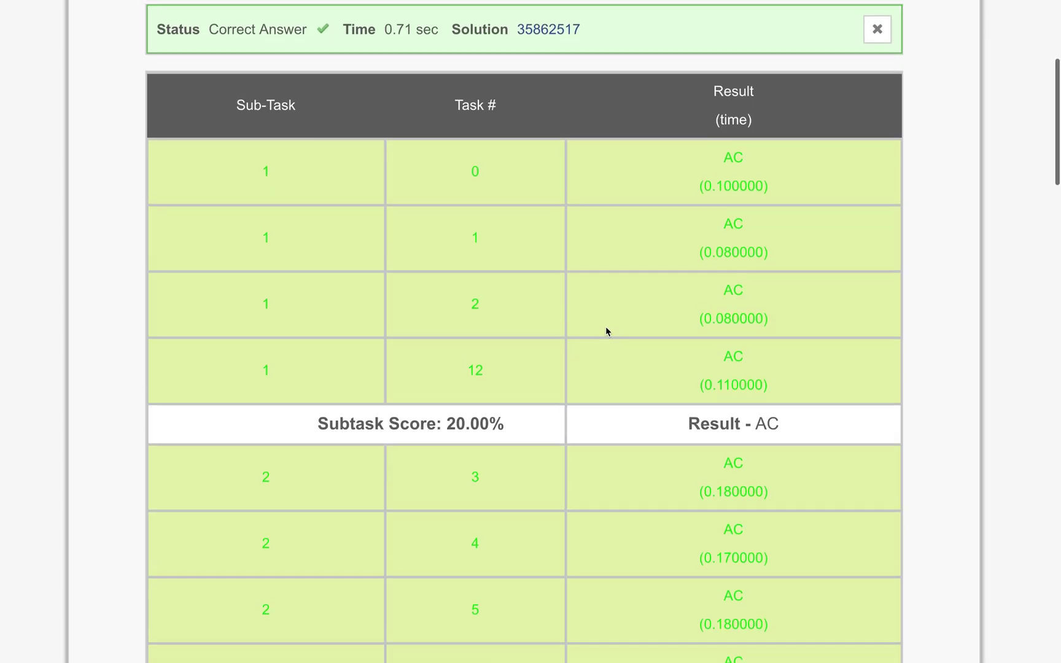
pyautogui.scroll(1, 398, 208)
pyautogui.scroll(-3, 397, 206)
pyautogui.scroll(-1, 397, 207)
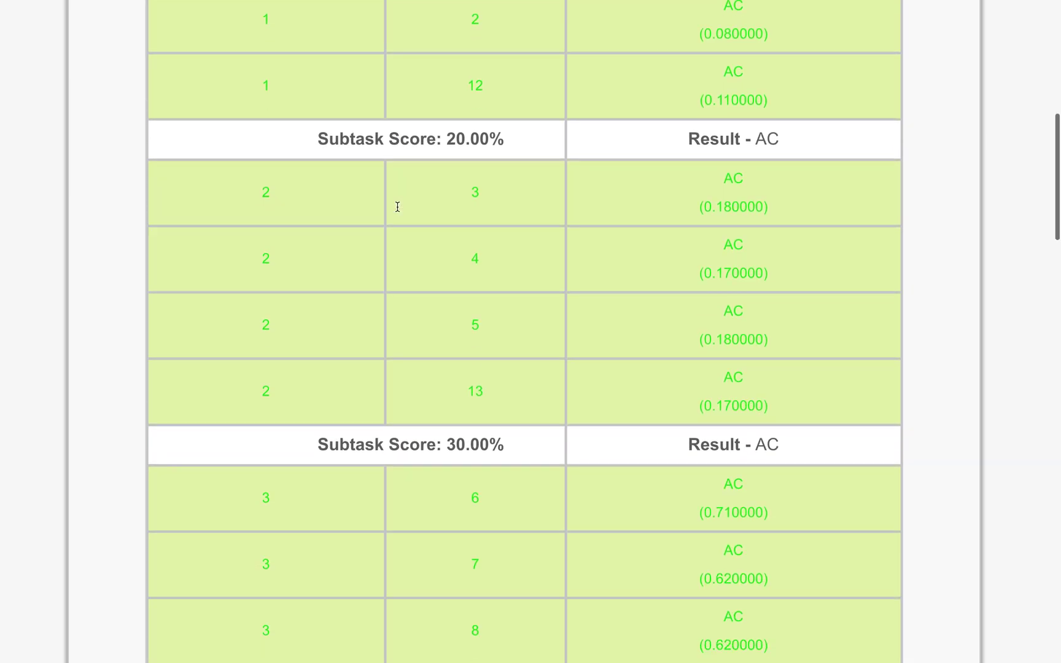
pyautogui.scroll(-2, 397, 207)
pyautogui.scroll(-3, 398, 208)
pyautogui.scroll(10, 399, 208)
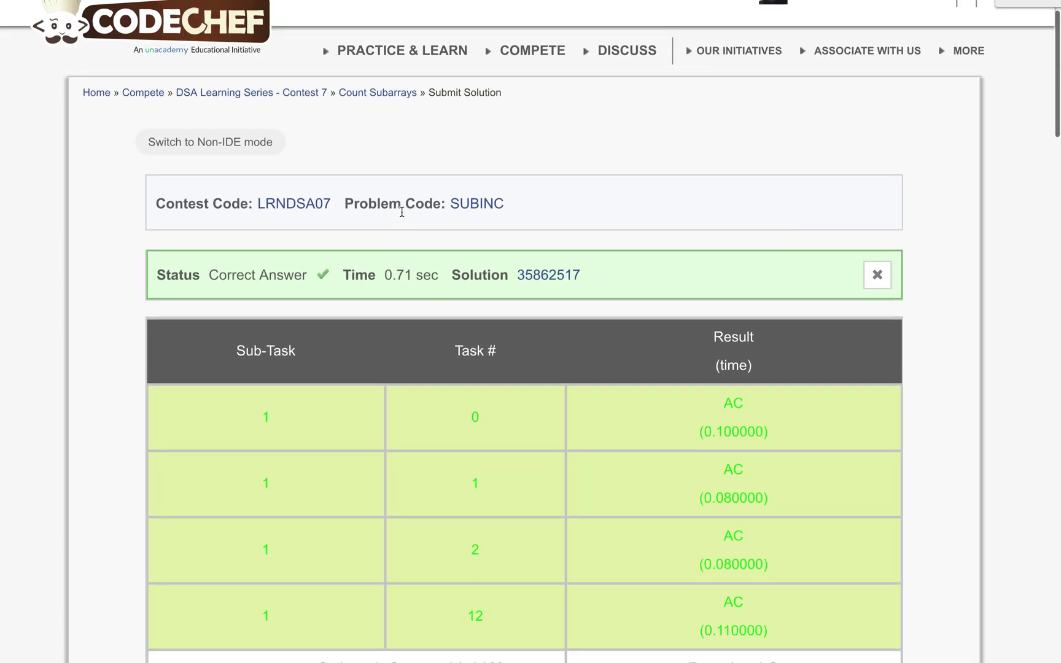
pyautogui.scroll(1, 401, 213)
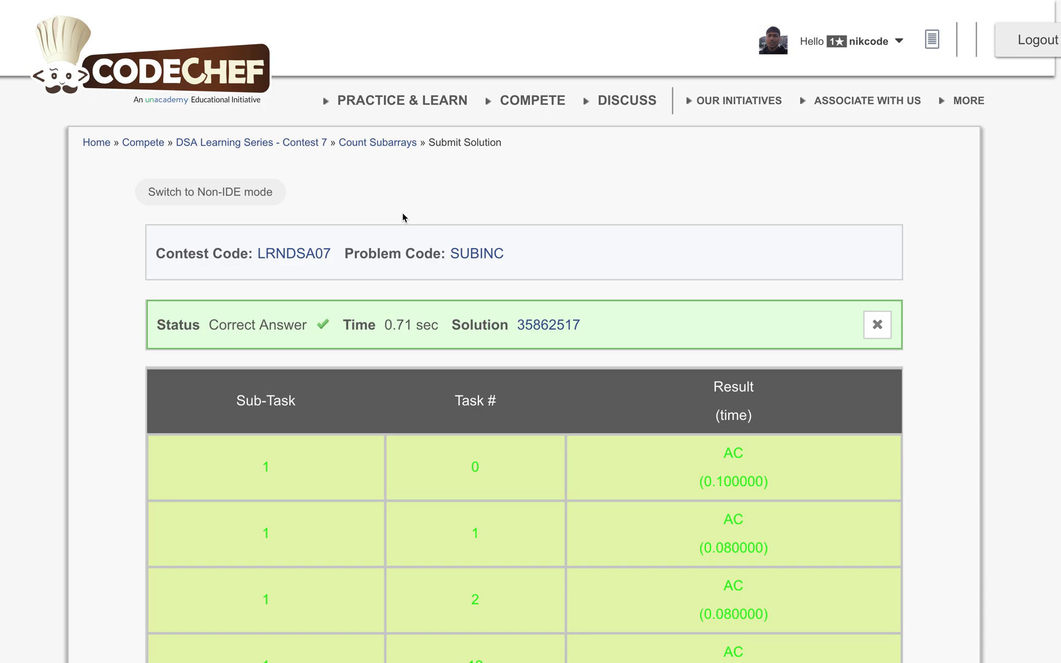